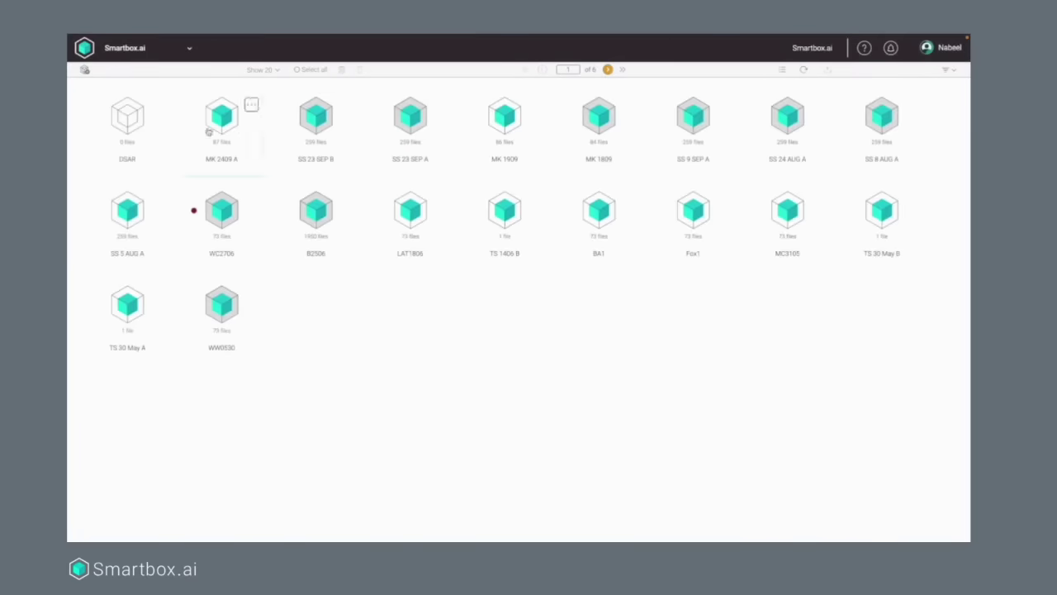
Open the DSAR project and upload the source data file into its collector
{"action": "left_click", "coordinate": [128, 120]}
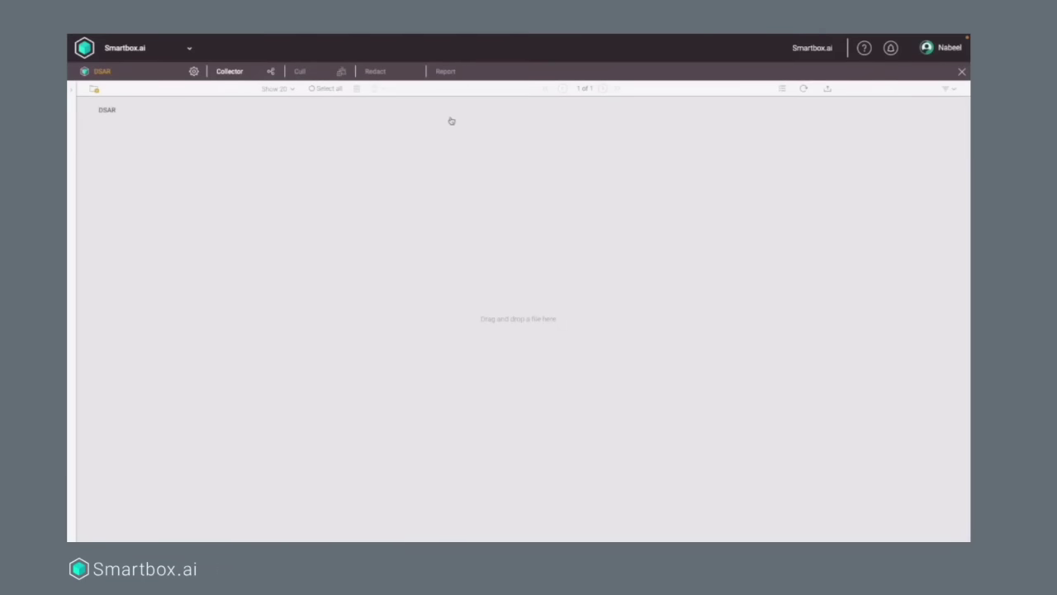
{"action": "left_click", "coordinate": [826, 89]}
{"action": "double_click", "coordinate": [460, 237]}
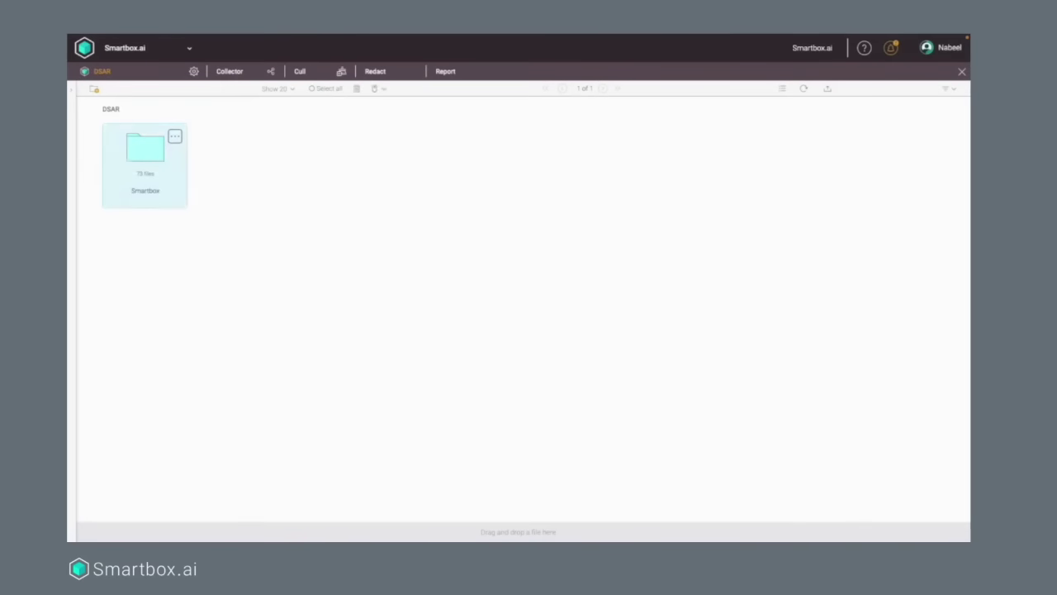
Open the uploaded Smartbox folder and go through Exchange to the Top of Personal Folders contents
{"action": "double_click", "coordinate": [142, 150]}
{"action": "double_click", "coordinate": [140, 153]}
{"action": "double_click", "coordinate": [140, 152]}
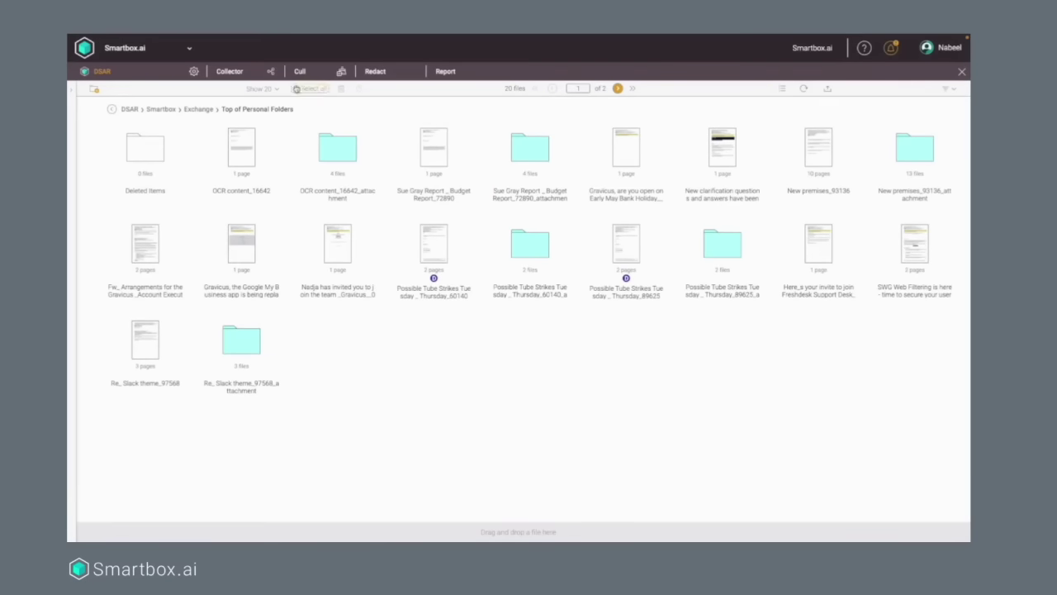
Select all the duplicate files found by the Cull stage and confirm their removal
{"action": "left_click", "coordinate": [300, 72]}
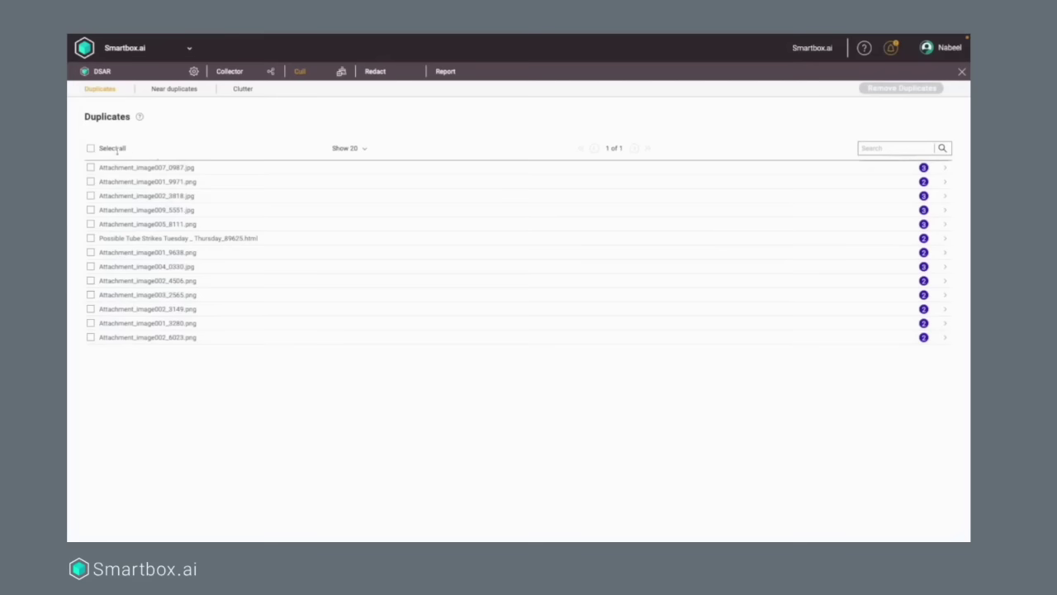
{"action": "left_click", "coordinate": [90, 148]}
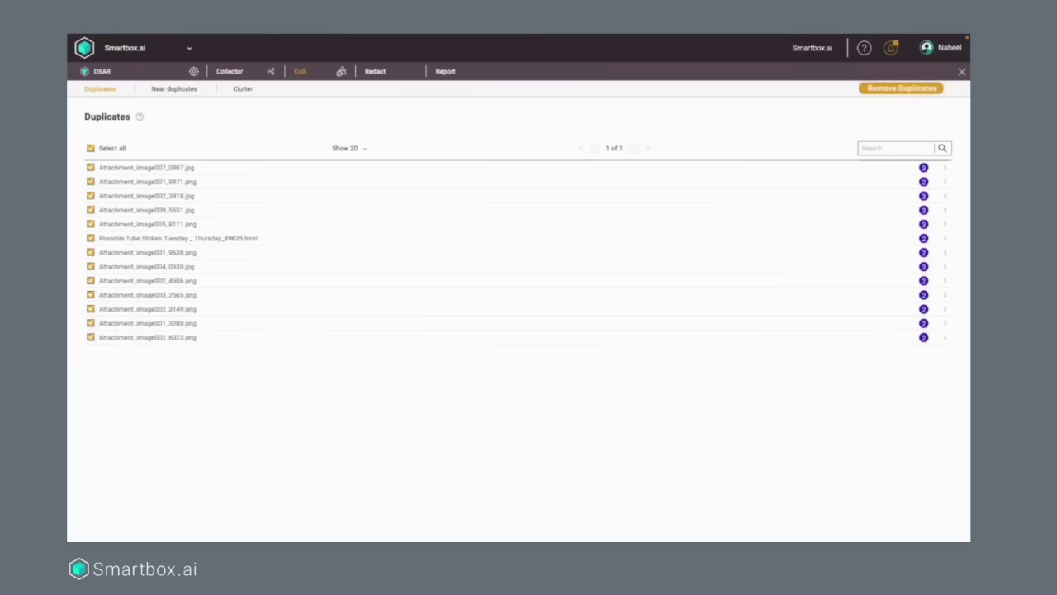
{"action": "left_click", "coordinate": [901, 87]}
{"action": "left_click", "coordinate": [575, 312]}
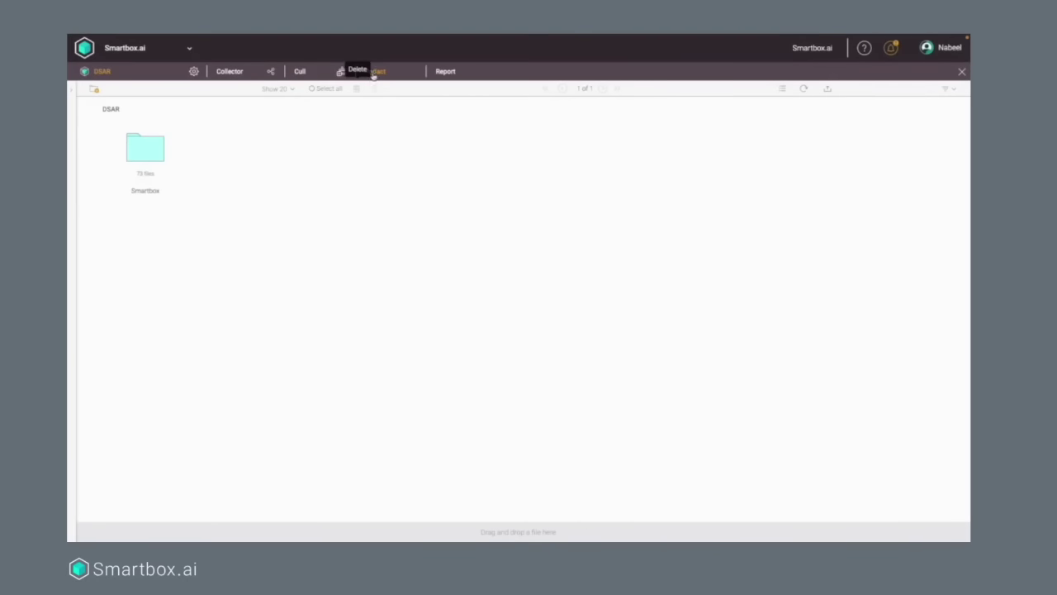
Open bulk redaction and filter the AI results to the PII category Names > Person
{"action": "left_click", "coordinate": [374, 73]}
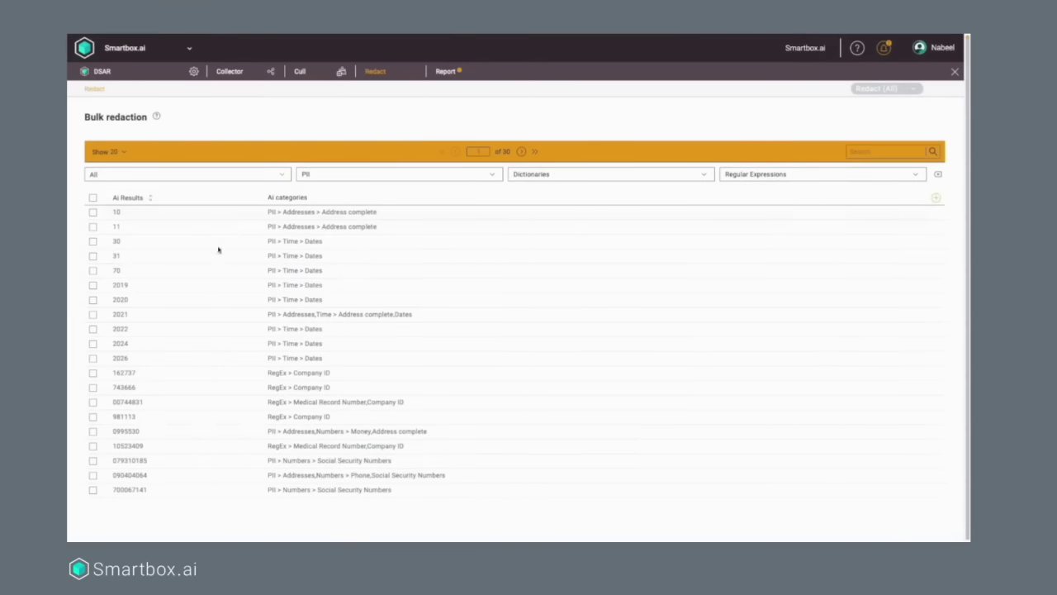
{"action": "left_click", "coordinate": [491, 172]}
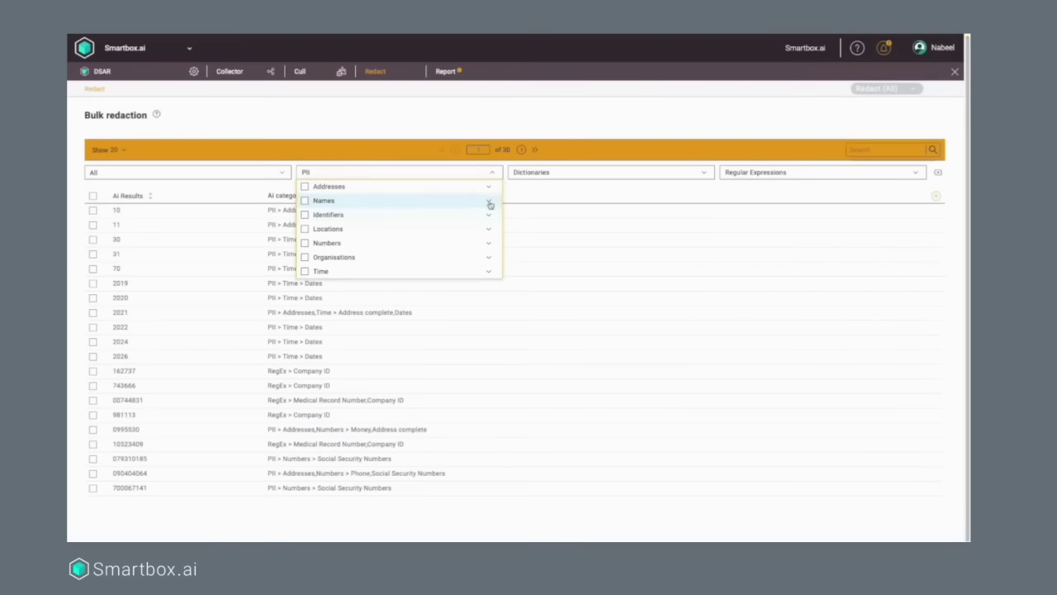
{"action": "left_click", "coordinate": [489, 201]}
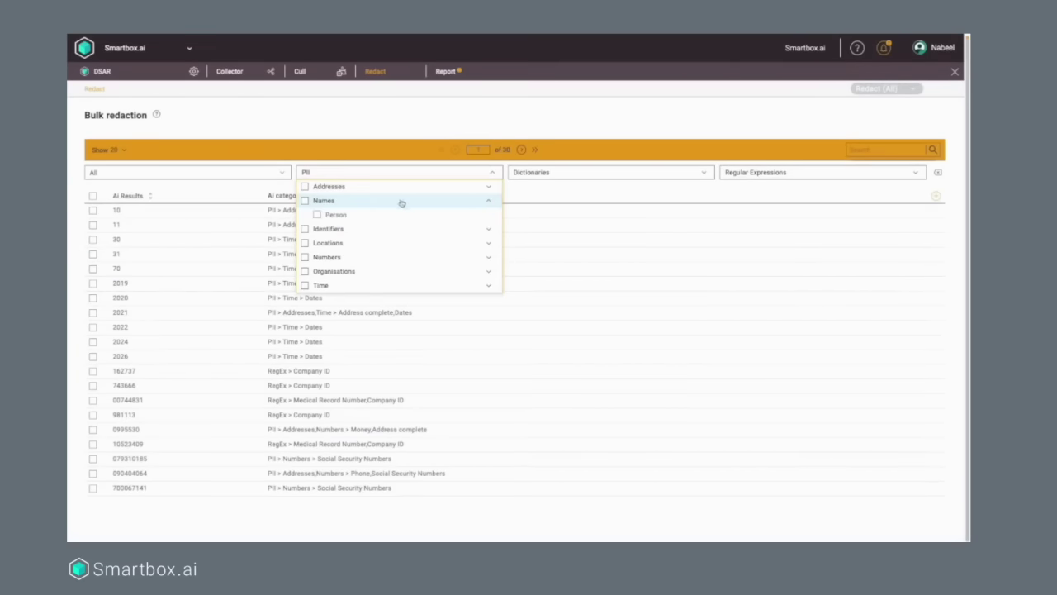
{"action": "left_click", "coordinate": [318, 216]}
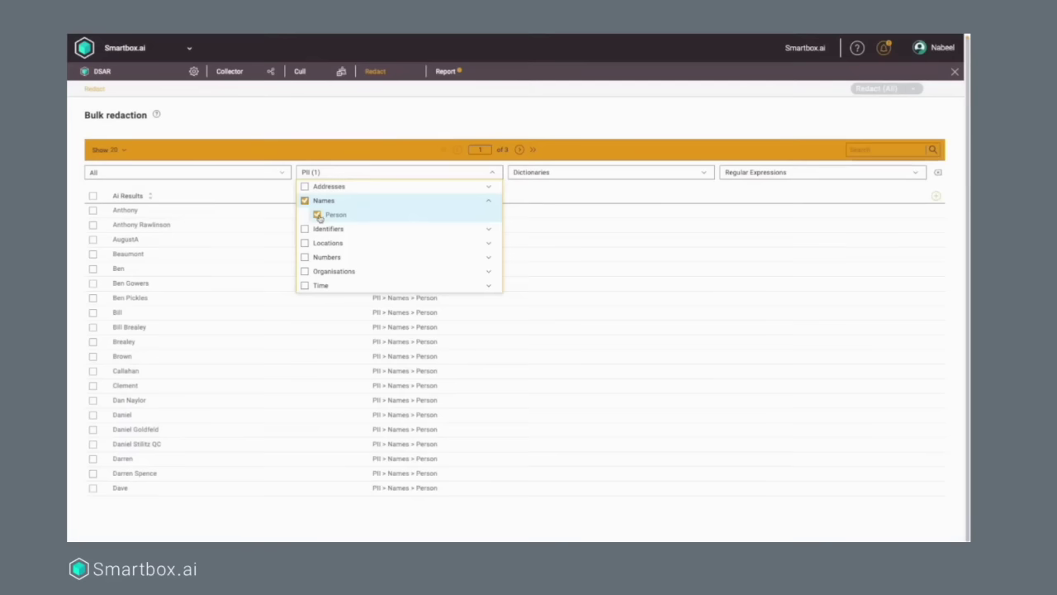
{"action": "left_click", "coordinate": [493, 175]}
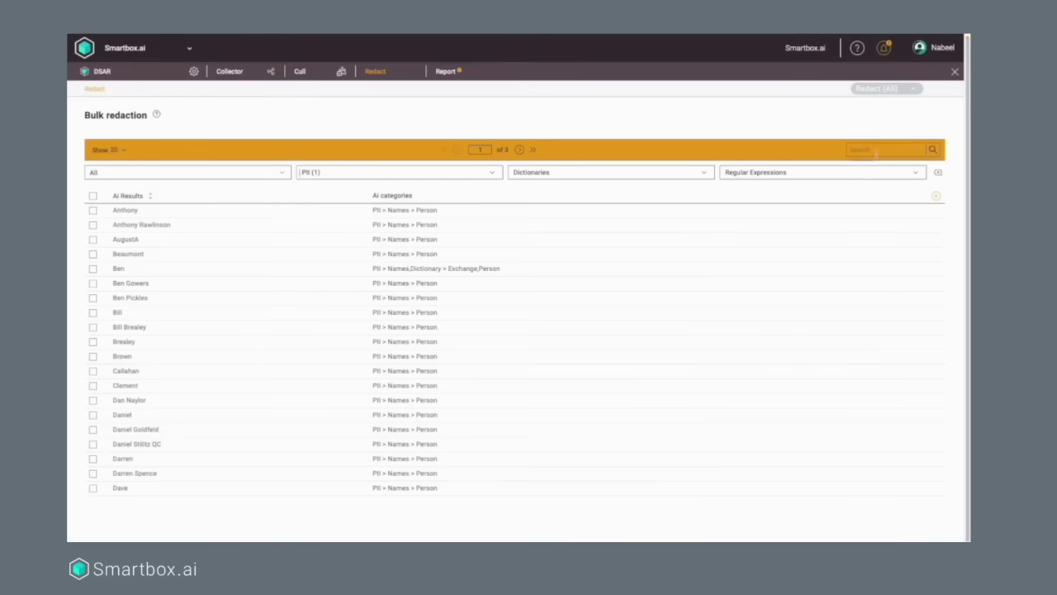
{"action": "left_click", "coordinate": [883, 150]}
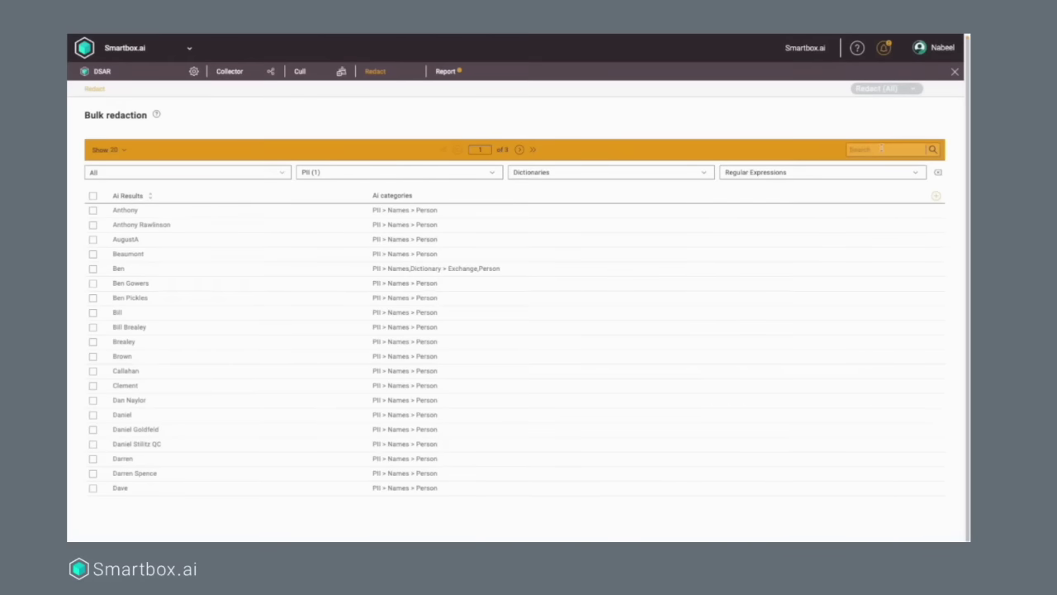
{"action": "type", "text": "darren"}
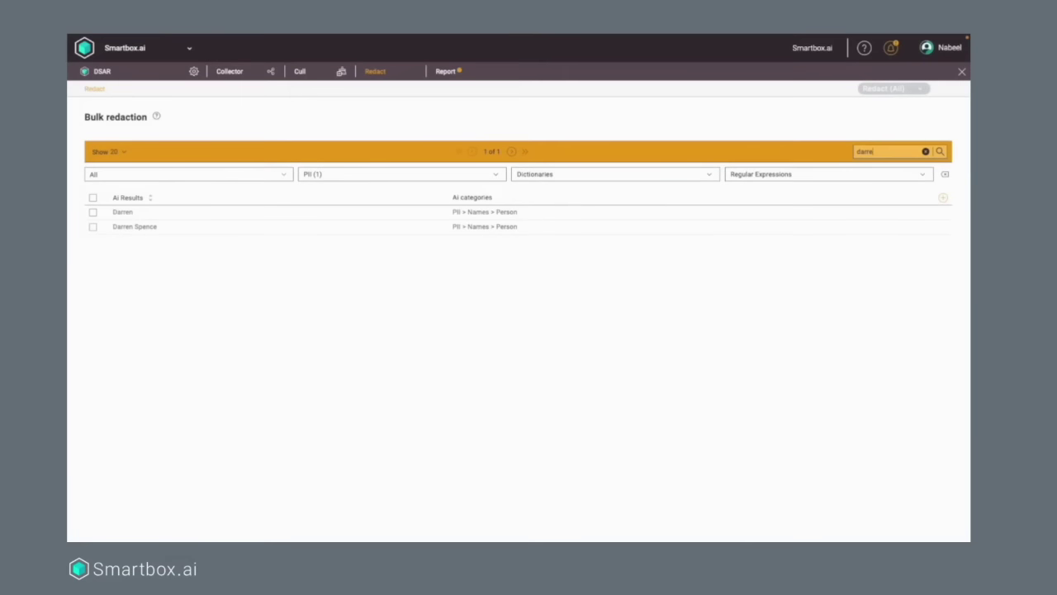
{"action": "key", "text": "BackSpace"}
{"action": "key", "text": "BackSpace"}
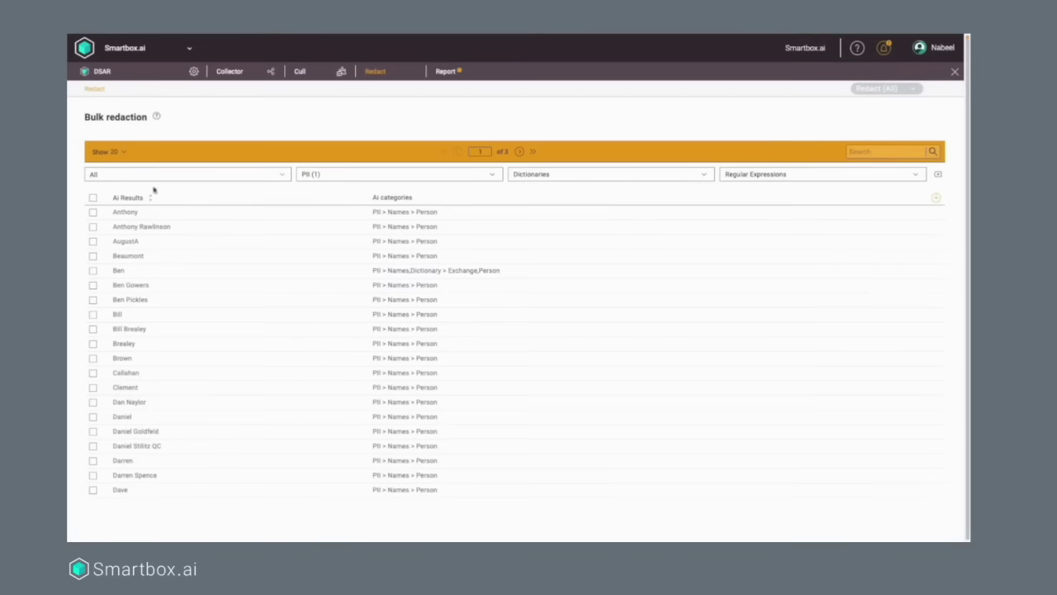
Select all person-name results for redaction, except the two entries found by searching for the data subject's first name
{"action": "left_click", "coordinate": [93, 198]}
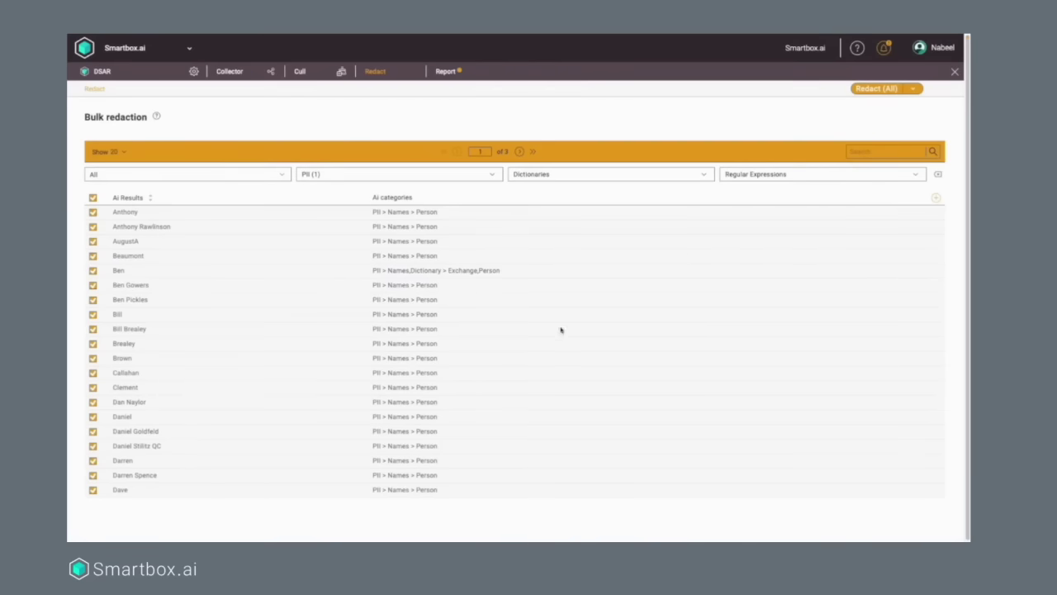
{"action": "left_click", "coordinate": [854, 152]}
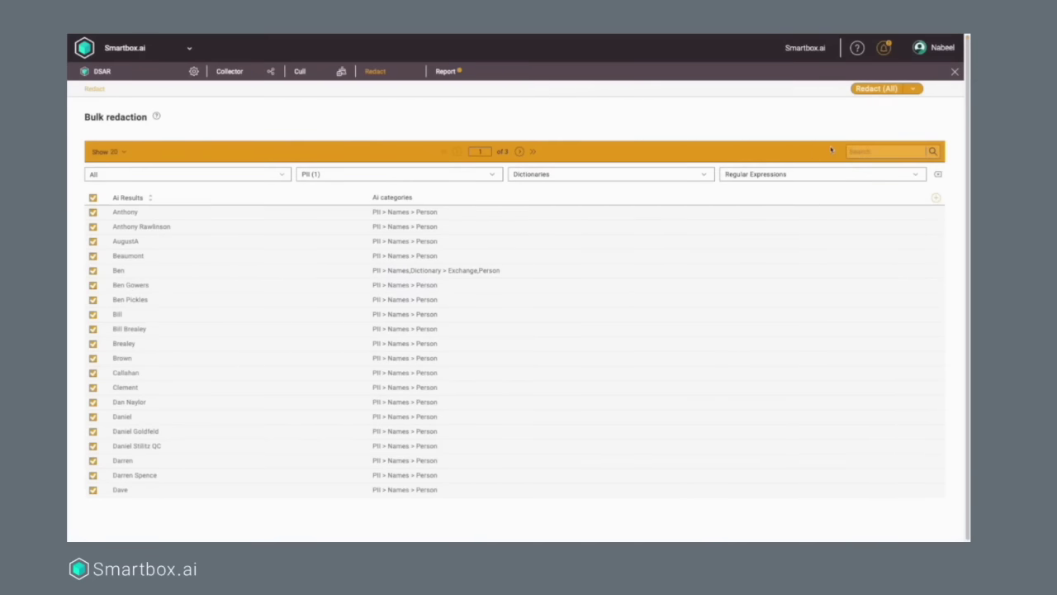
{"action": "type", "text": "da"}
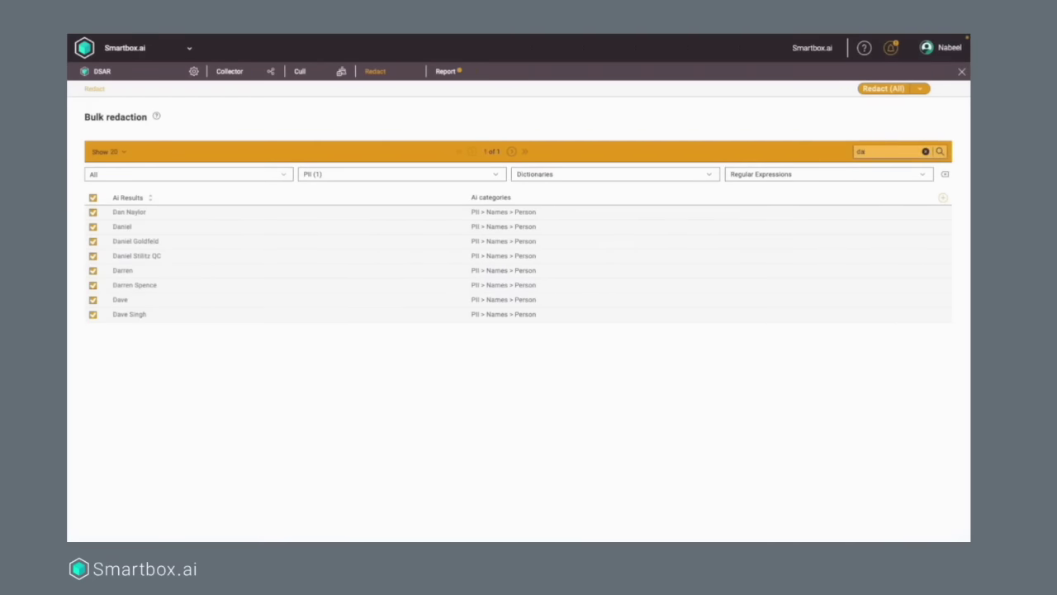
{"action": "type", "text": "sir"}
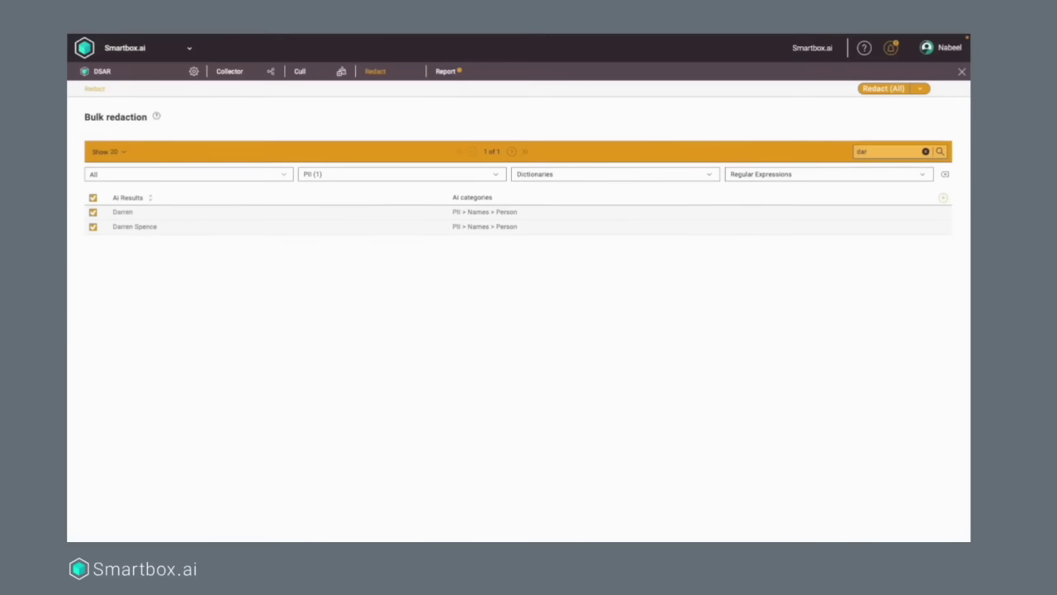
{"action": "left_click", "coordinate": [92, 212]}
{"action": "left_click", "coordinate": [93, 226]}
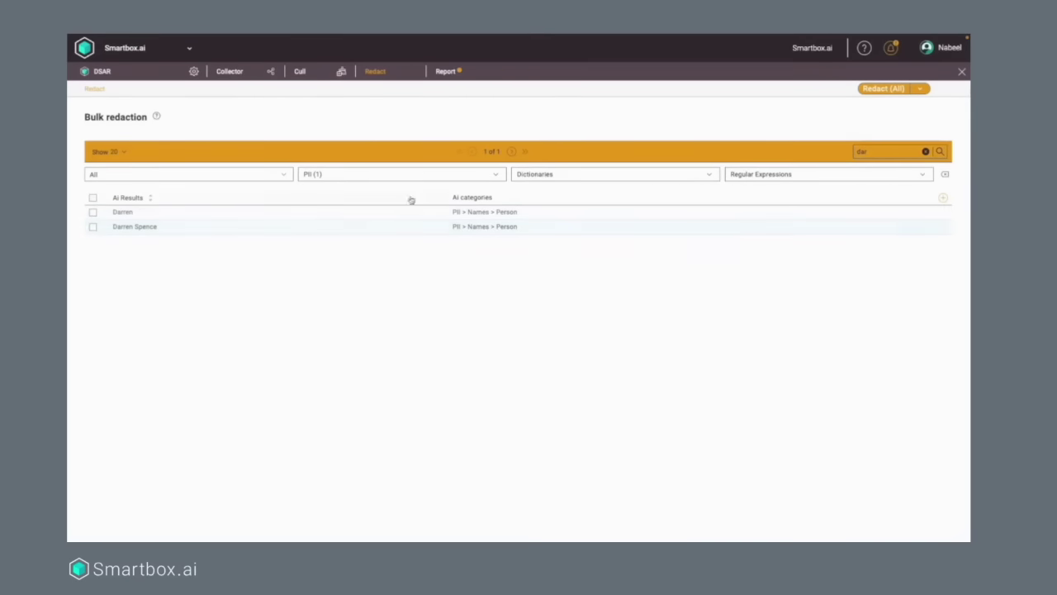
Replace the Names filter with the PII category Addresses > Email
{"action": "left_click", "coordinate": [494, 174]}
{"action": "left_click", "coordinate": [304, 204]}
{"action": "left_click", "coordinate": [494, 189]}
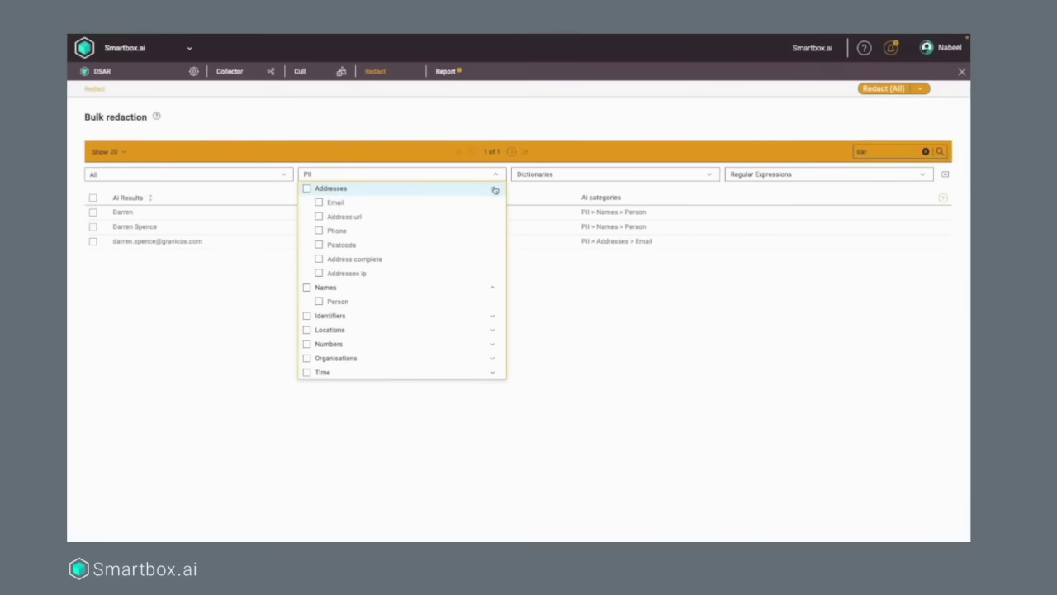
{"action": "left_click", "coordinate": [318, 203]}
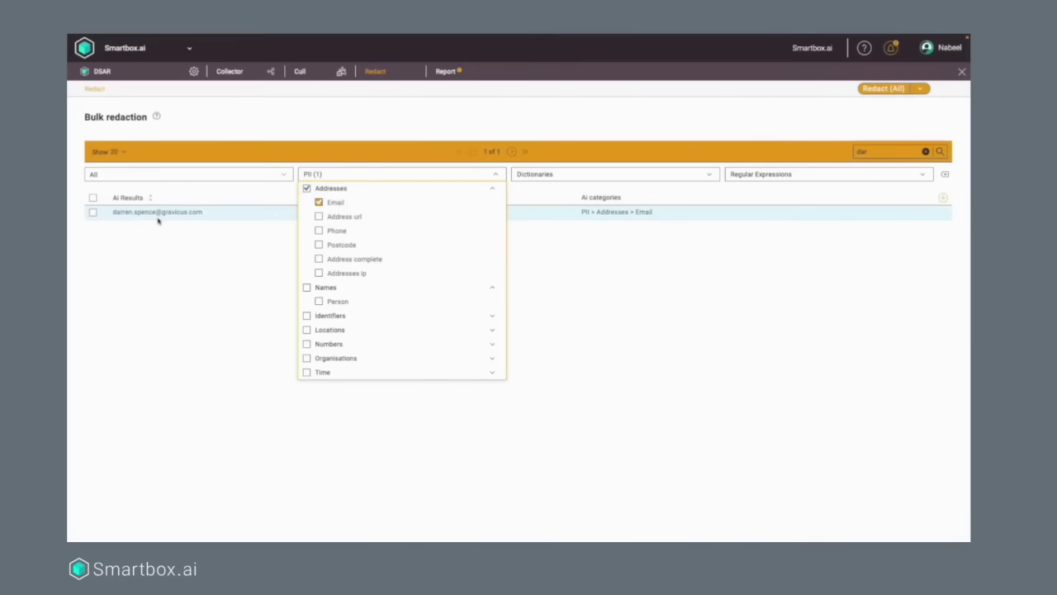
{"action": "left_click", "coordinate": [319, 203]}
{"action": "left_click", "coordinate": [319, 203]}
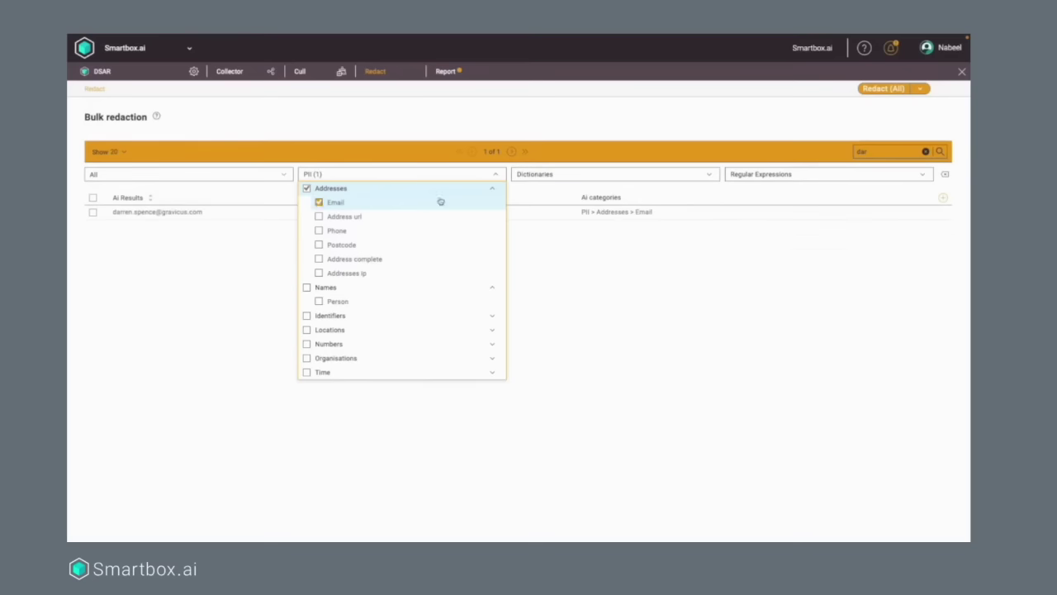
Clear the search text and select all listed email results, leaving out the data subject's own email address
{"action": "left_click", "coordinate": [867, 152]}
{"action": "key", "text": "BackSpace"}
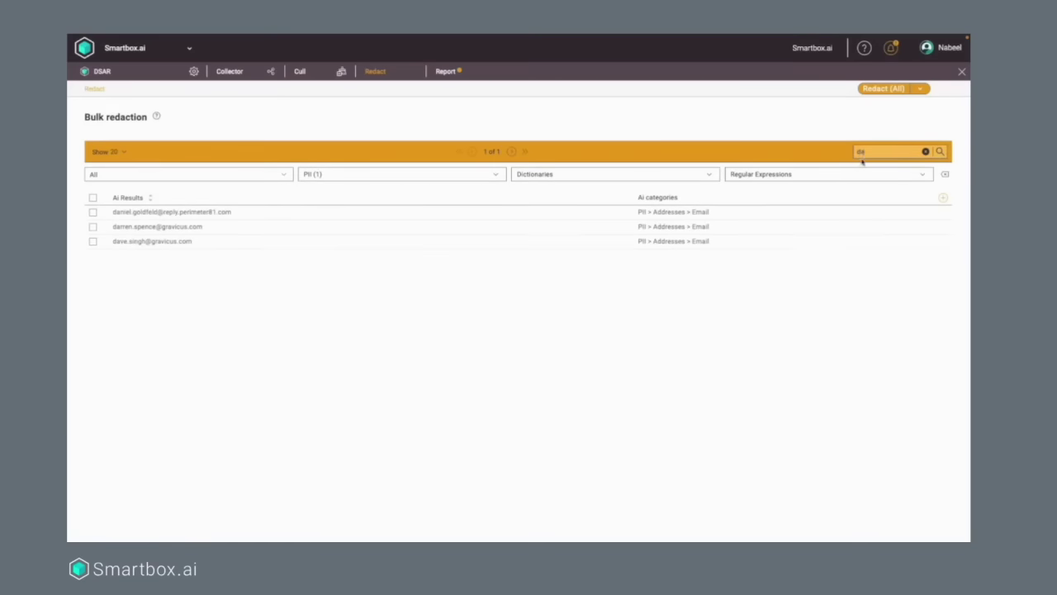
{"action": "key", "text": "BackSpace"}
{"action": "key", "text": "BackSpace"}
{"action": "left_click", "coordinate": [93, 198]}
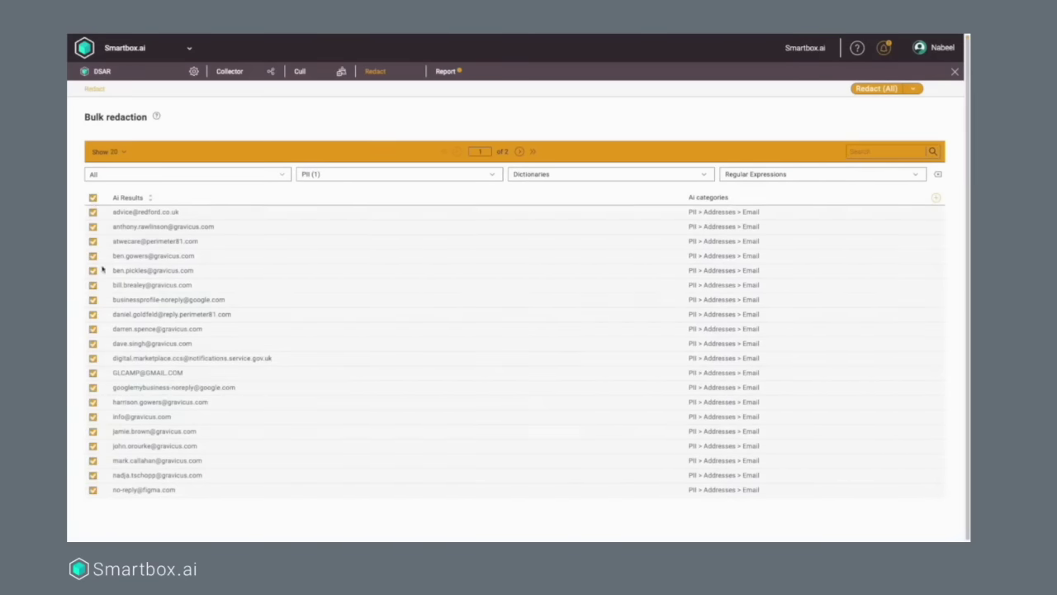
{"action": "left_click", "coordinate": [93, 329]}
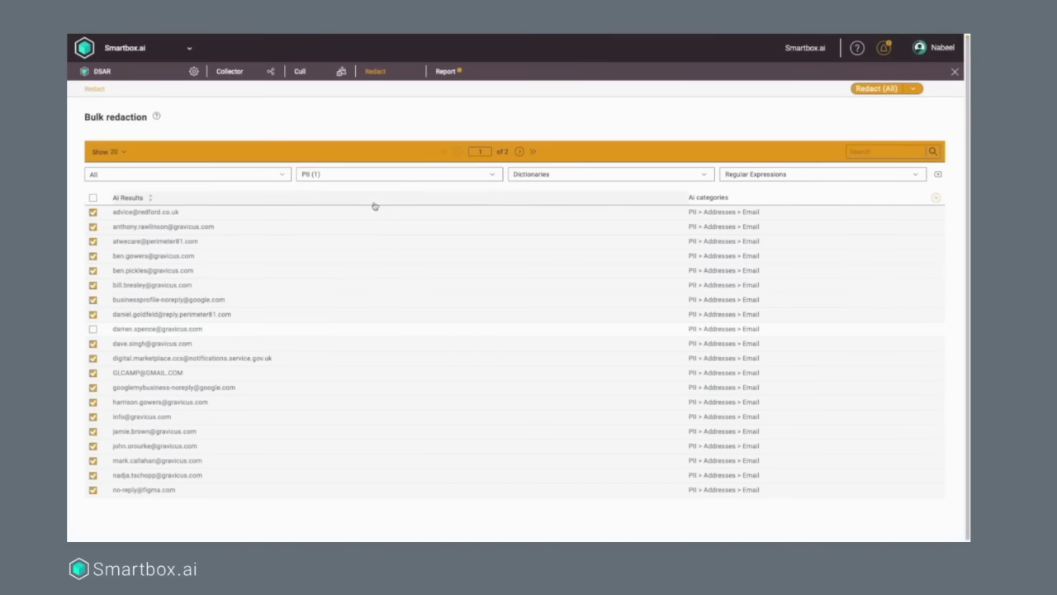
Replace the Email filter with Addresses > Postcode and select all postcode results for redaction
{"action": "left_click", "coordinate": [490, 175]}
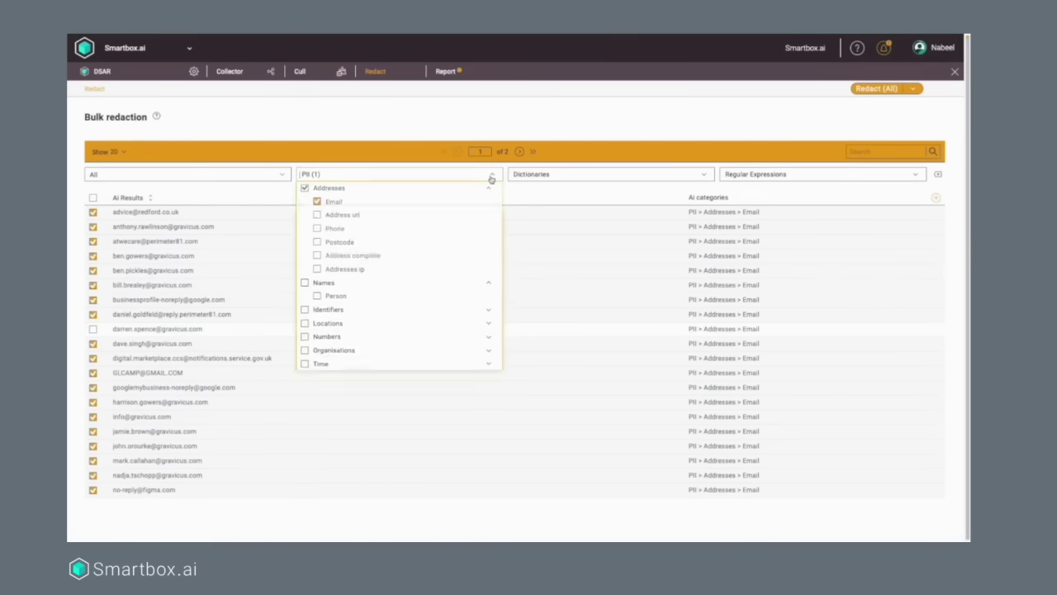
{"action": "left_click", "coordinate": [318, 203]}
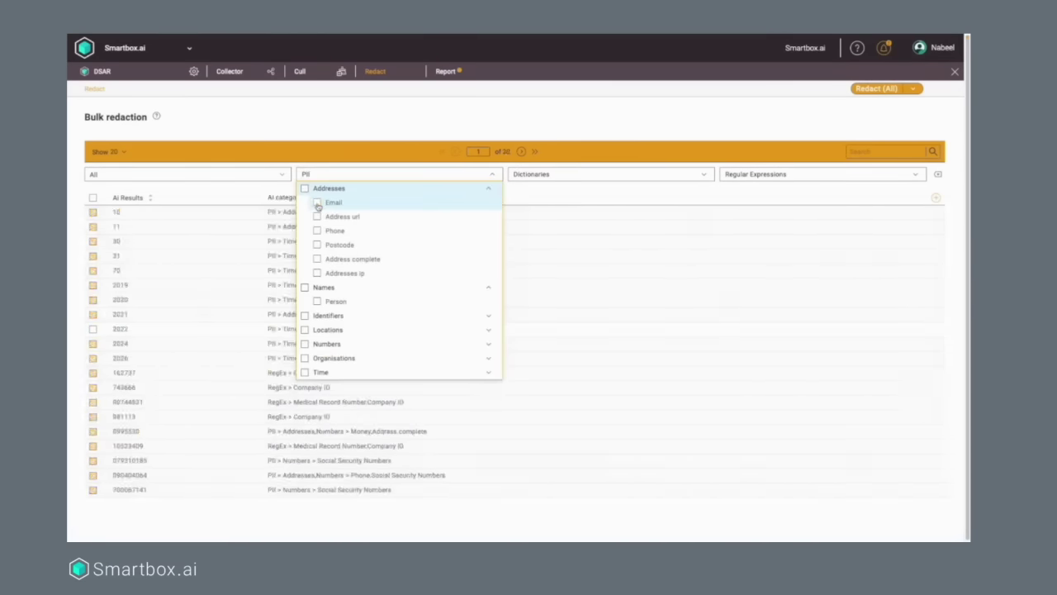
{"action": "left_click", "coordinate": [318, 246]}
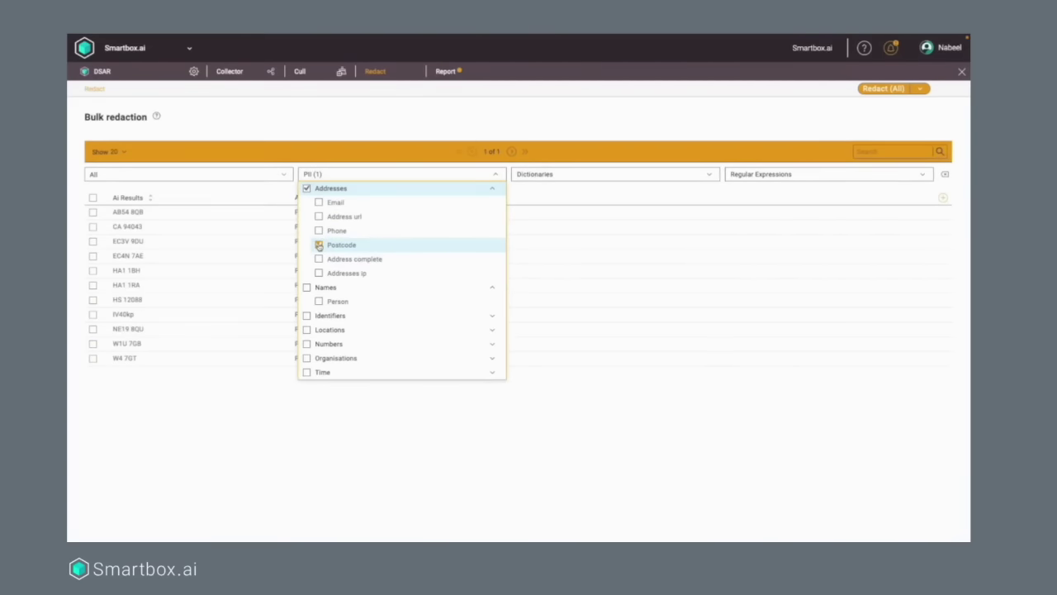
{"action": "left_click", "coordinate": [93, 197]}
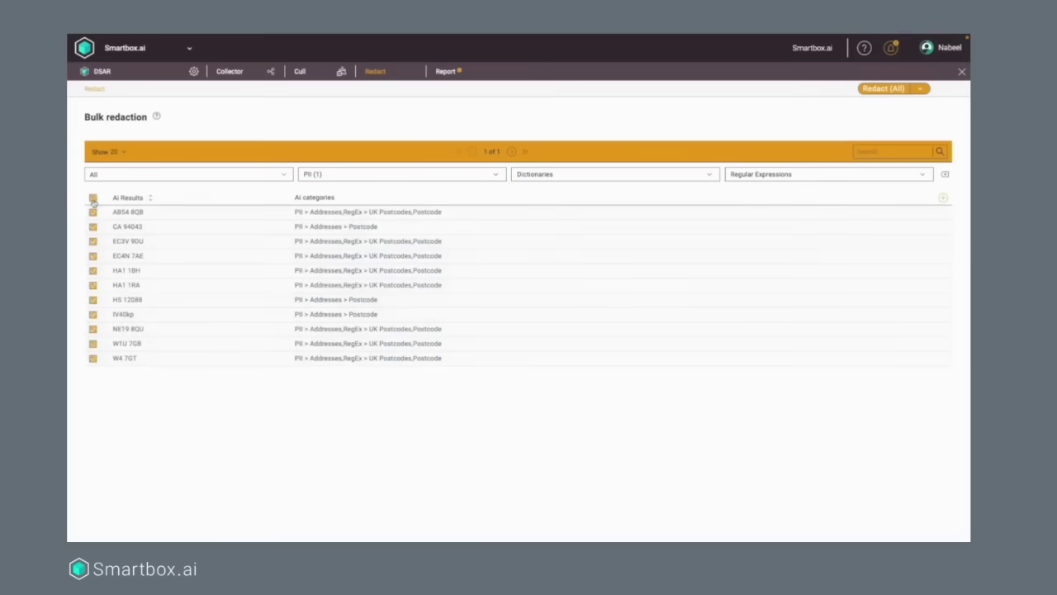
Remove the Postcode filter, expand the Identifiers, Locations, Numbers and Organisations categories, and filter the results to Numbers > Credit Cards
{"action": "left_click", "coordinate": [499, 177]}
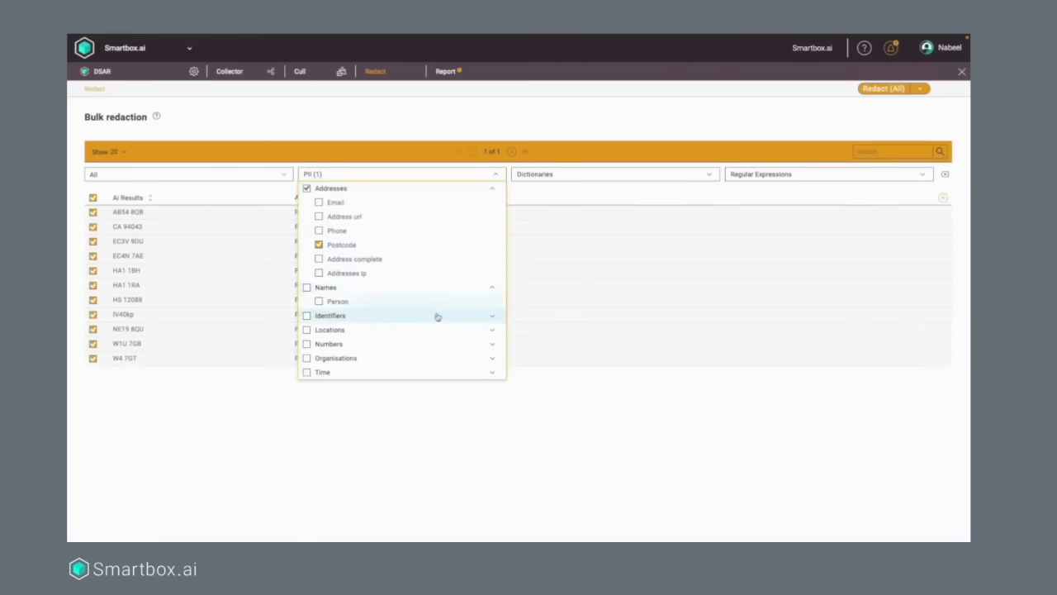
{"action": "left_click", "coordinate": [318, 244]}
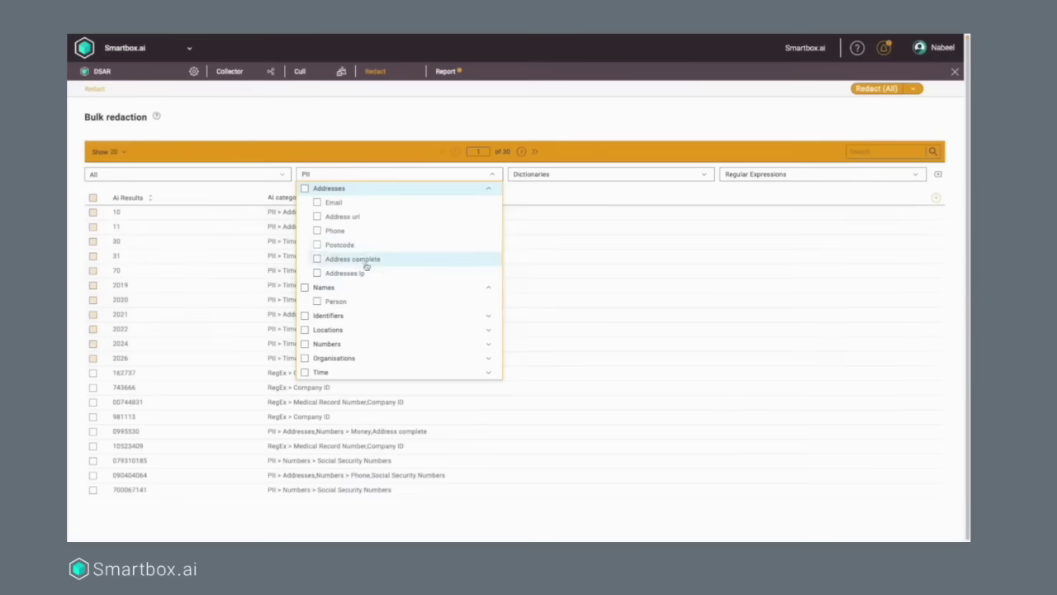
{"action": "left_click", "coordinate": [489, 329]}
{"action": "left_click", "coordinate": [482, 315]}
{"action": "scroll", "coordinate": [455, 330], "scroll_direction": "down", "scroll_amount": 2}
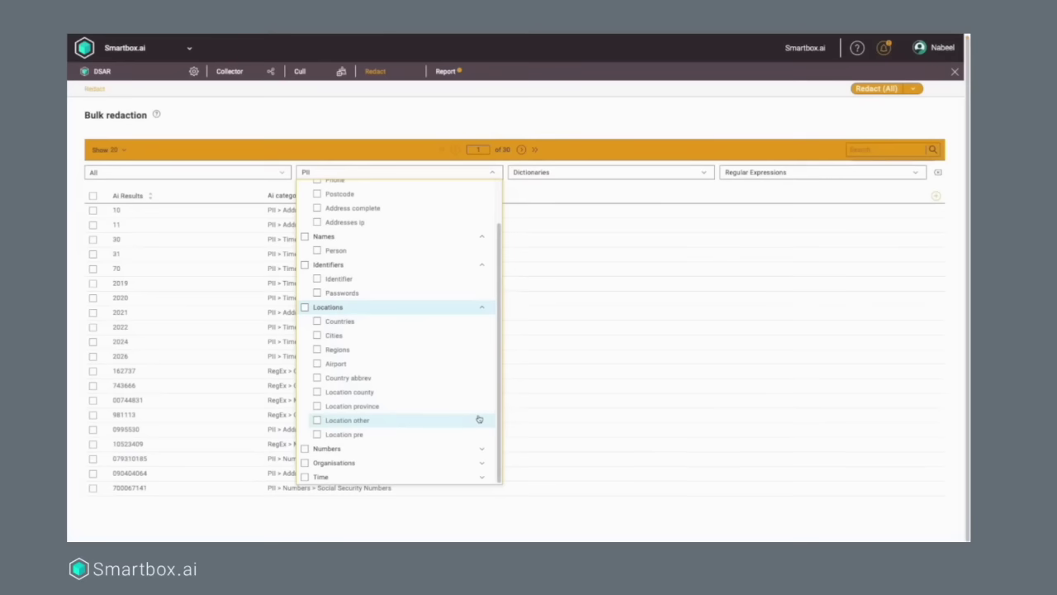
{"action": "left_click", "coordinate": [482, 448]}
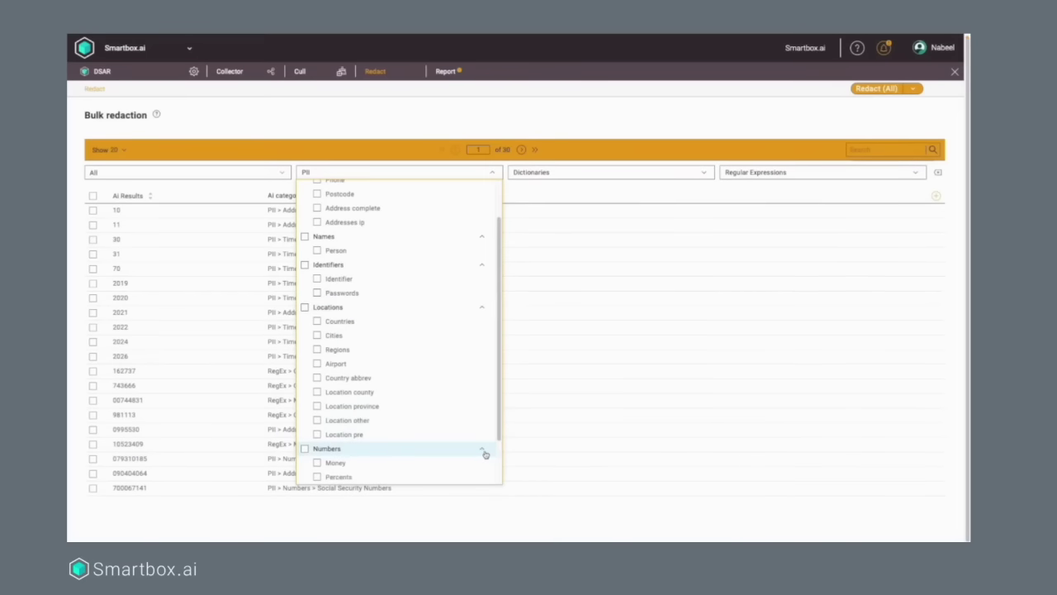
{"action": "scroll", "coordinate": [472, 444], "scroll_direction": "down", "scroll_amount": 2}
{"action": "left_click", "coordinate": [479, 460]}
{"action": "scroll", "coordinate": [475, 455], "scroll_direction": "down", "scroll_amount": 3}
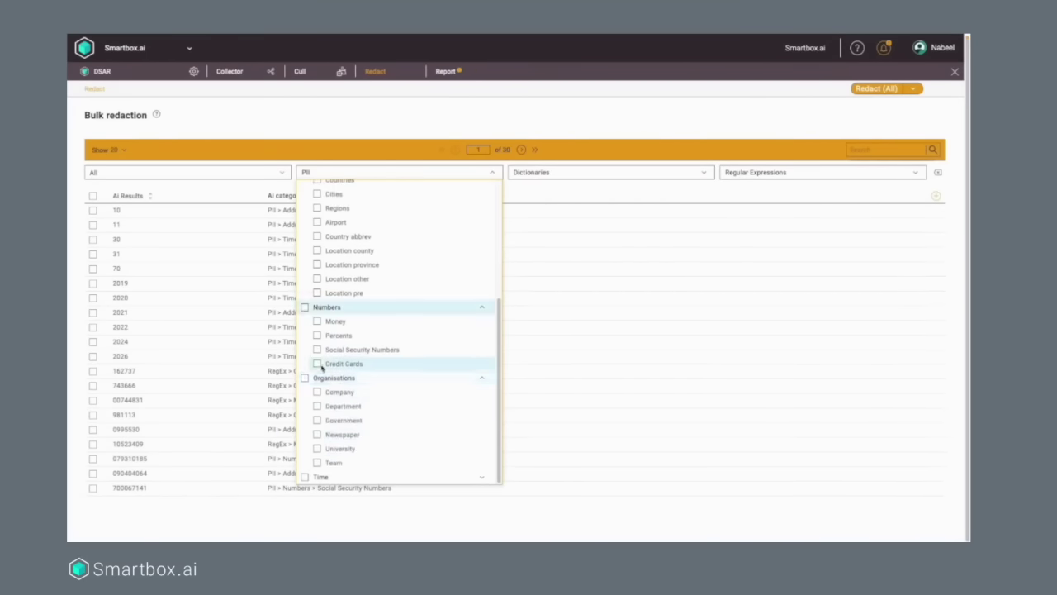
{"action": "left_click", "coordinate": [318, 364]}
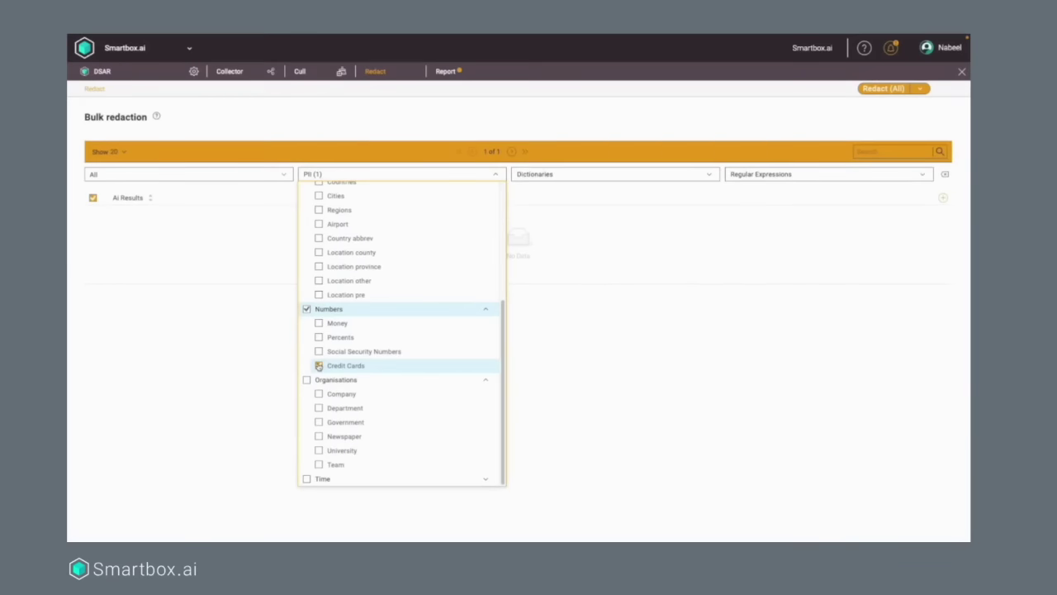
Remove the Credit Cards filter and run the bulk redaction on all selected results
{"action": "left_click", "coordinate": [318, 366]}
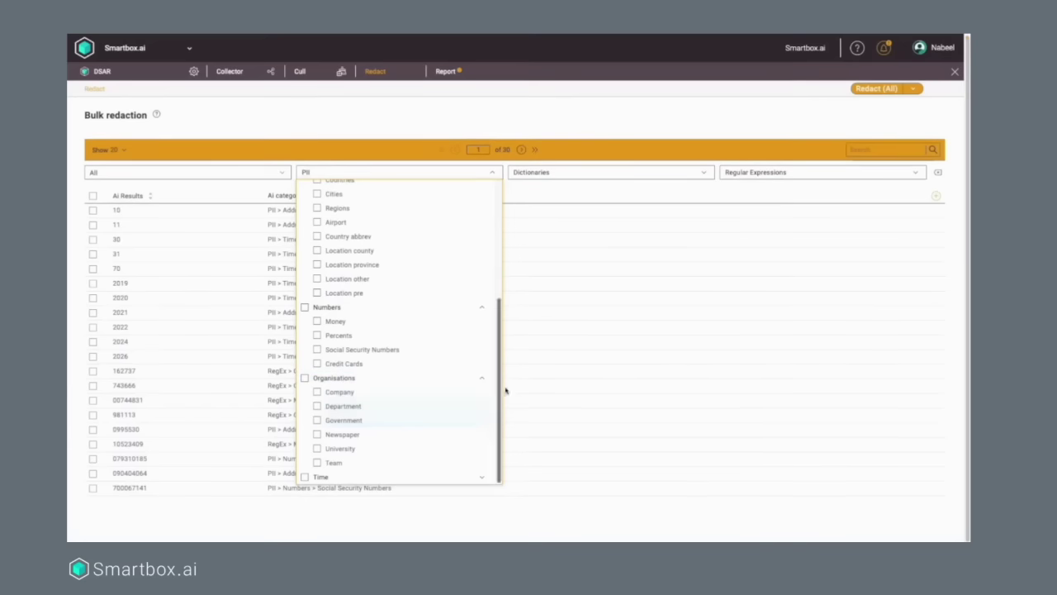
{"action": "left_click", "coordinate": [832, 139]}
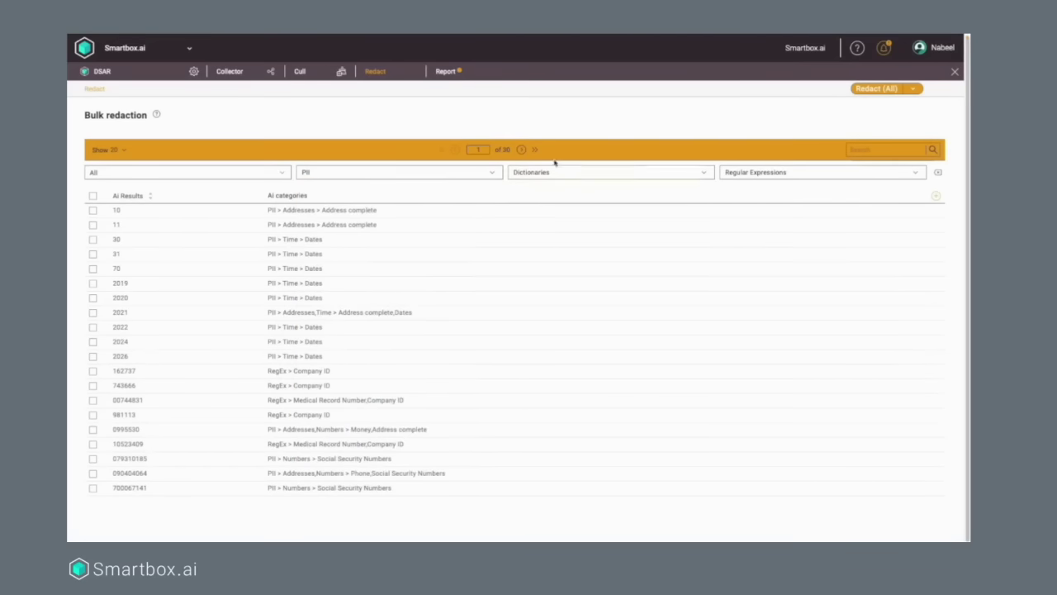
{"action": "left_click", "coordinate": [880, 93]}
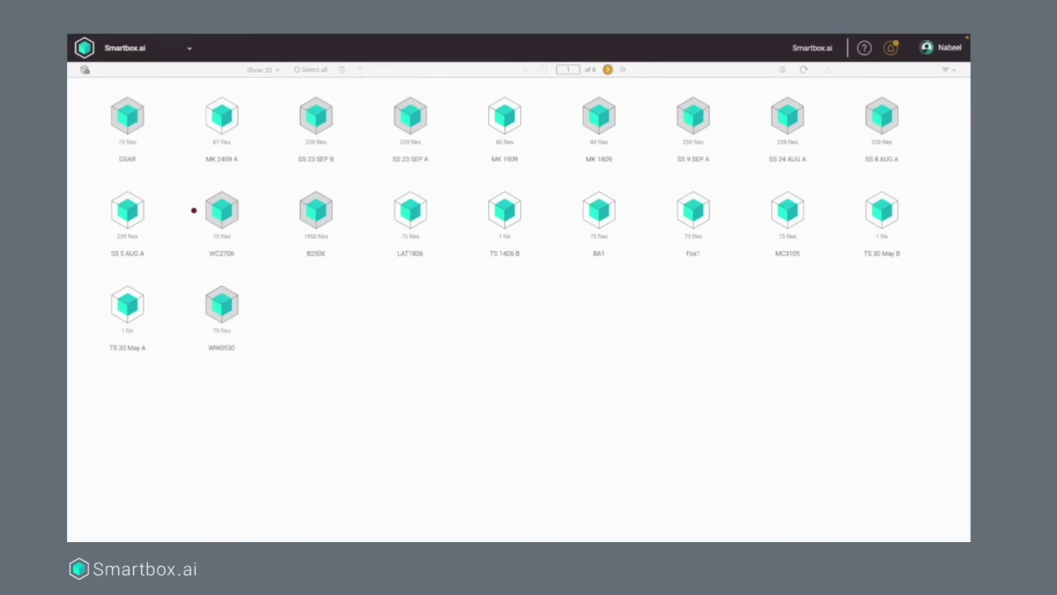
Open the DSAR project and go to its folder Smartbox > Exchange > Top of Personal Folders
{"action": "double_click", "coordinate": [135, 132]}
{"action": "double_click", "coordinate": [146, 141]}
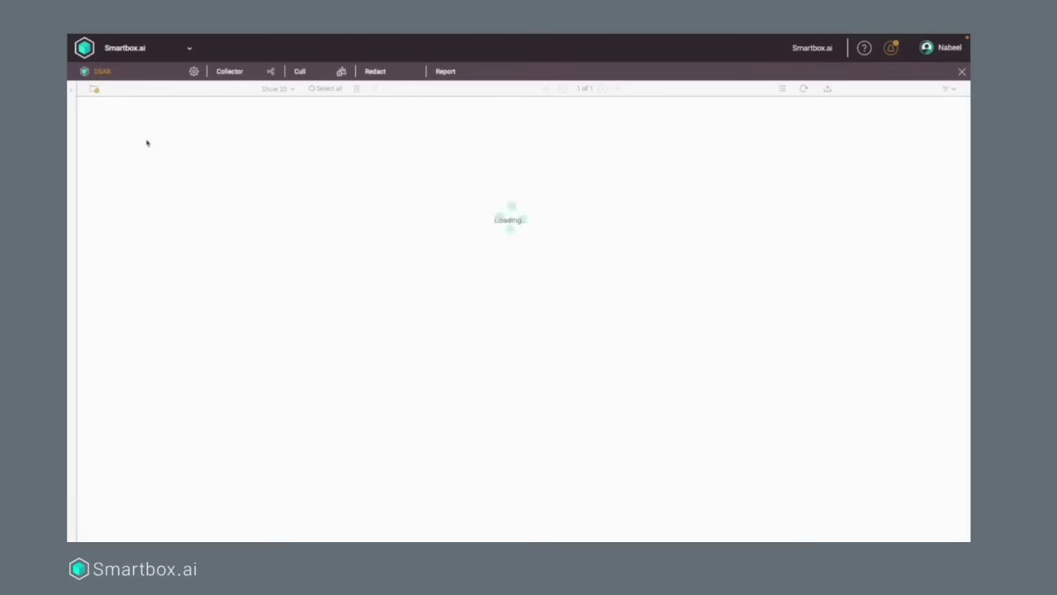
{"action": "double_click", "coordinate": [147, 144]}
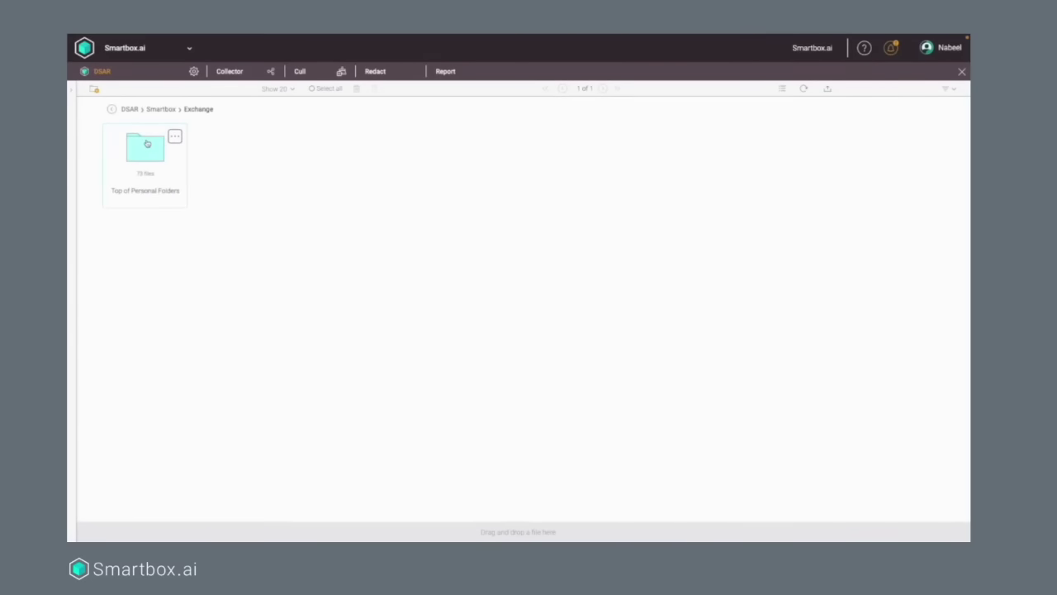
{"action": "double_click", "coordinate": [147, 144]}
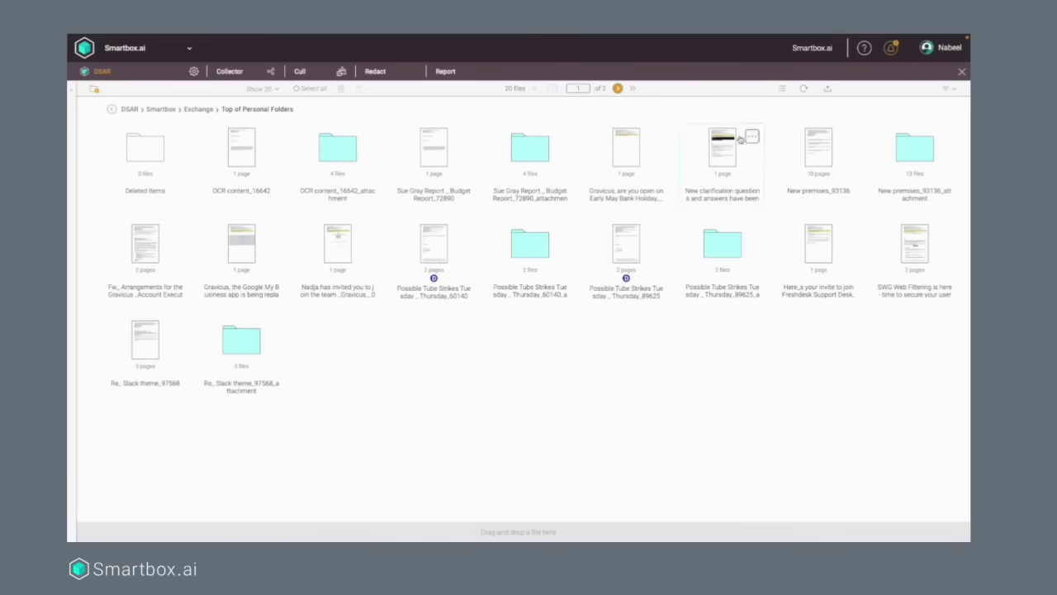
Filter the folder to files with Redacted status and check the redacted version of Attachment_fake_6948
{"action": "left_click", "coordinate": [948, 88]}
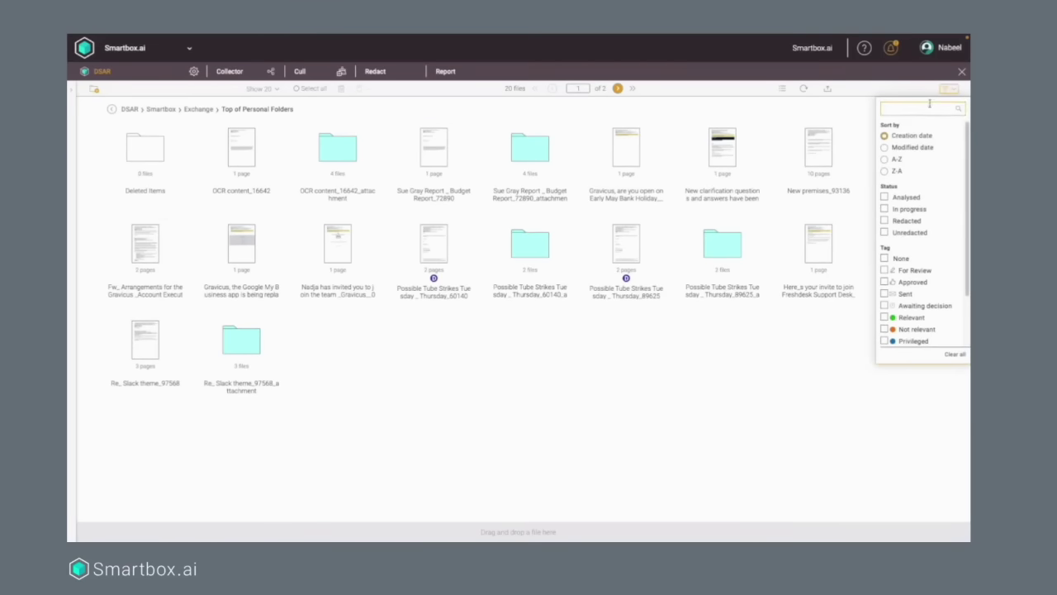
{"action": "left_click", "coordinate": [885, 221]}
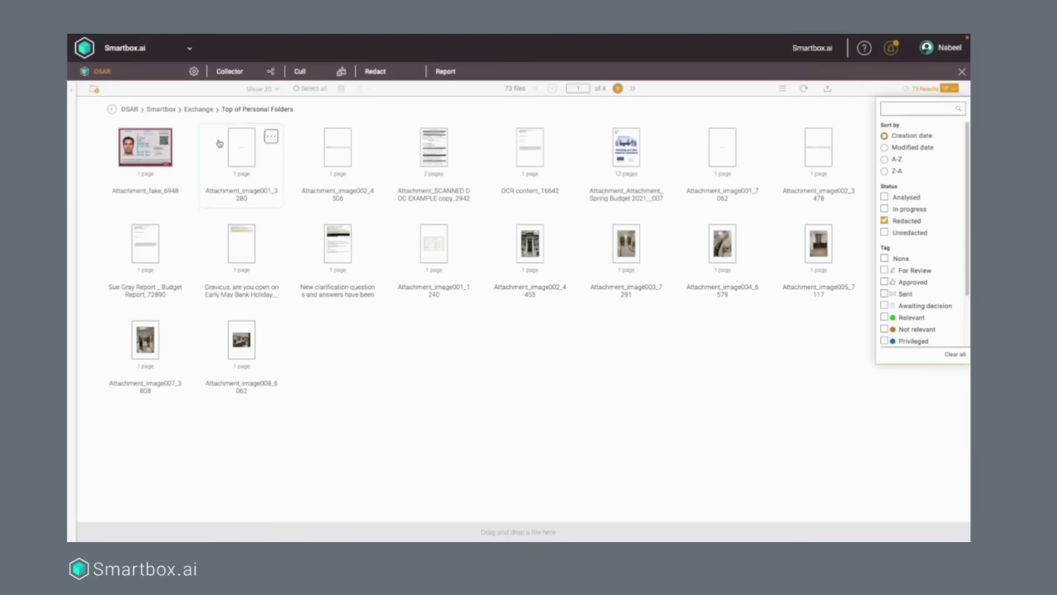
{"action": "left_click", "coordinate": [163, 143]}
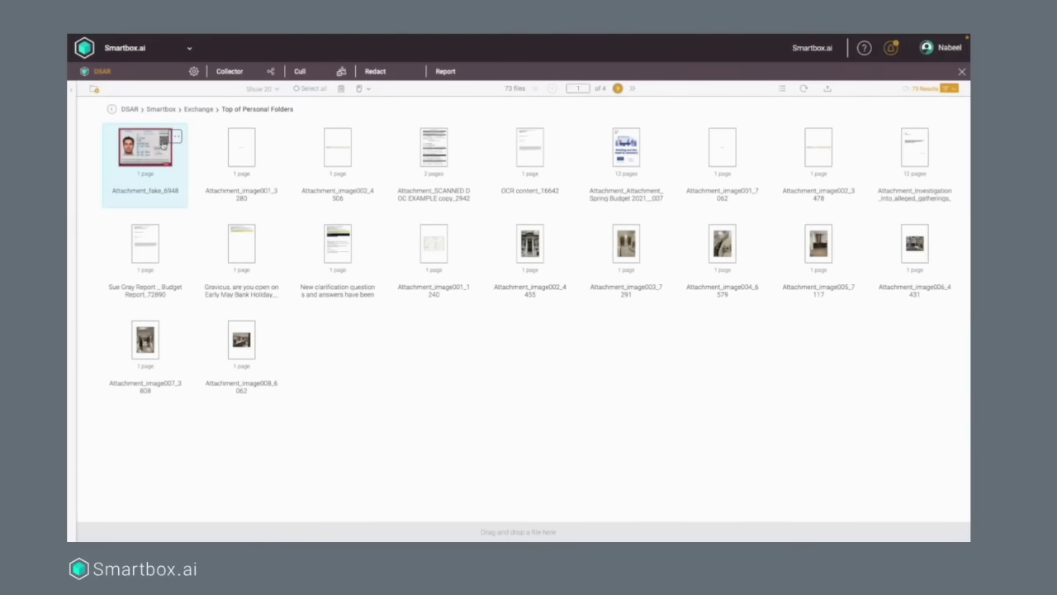
{"action": "left_click", "coordinate": [178, 140]}
{"action": "mouse_move", "coordinate": [208, 162]}
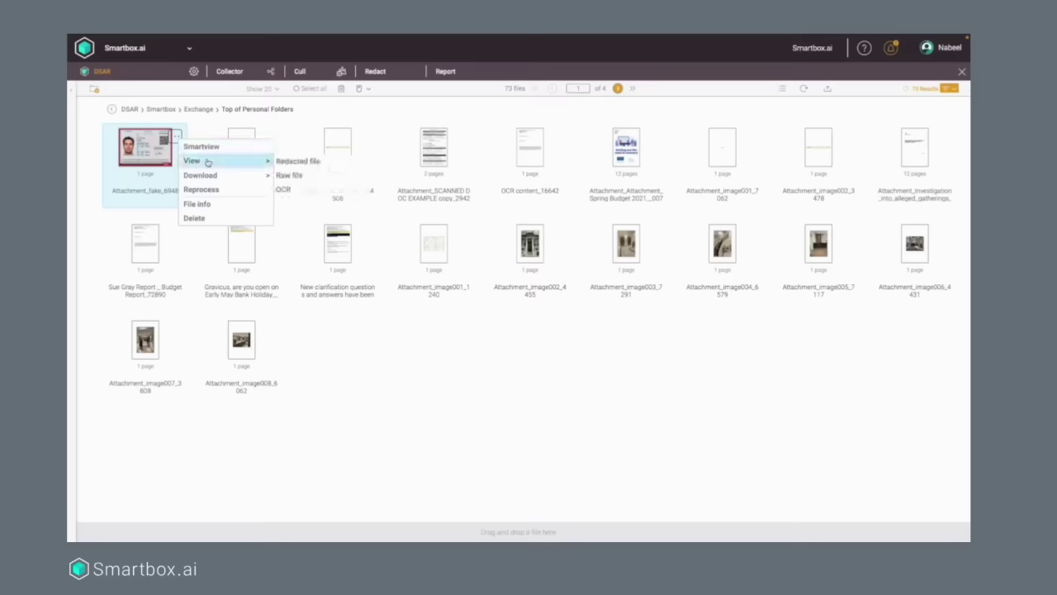
{"action": "left_click", "coordinate": [291, 163]}
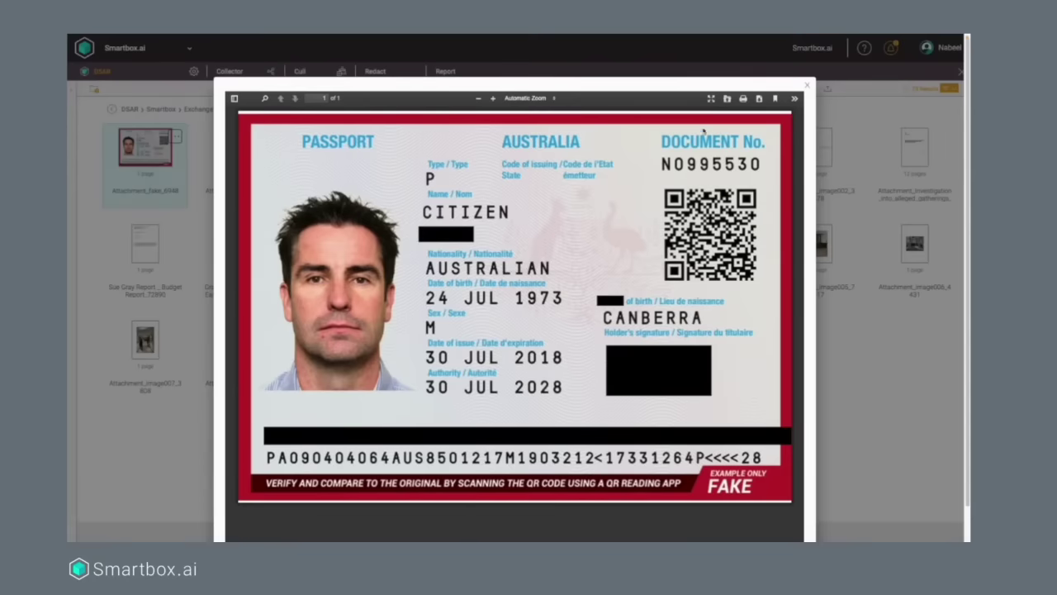
{"action": "left_click", "coordinate": [806, 86]}
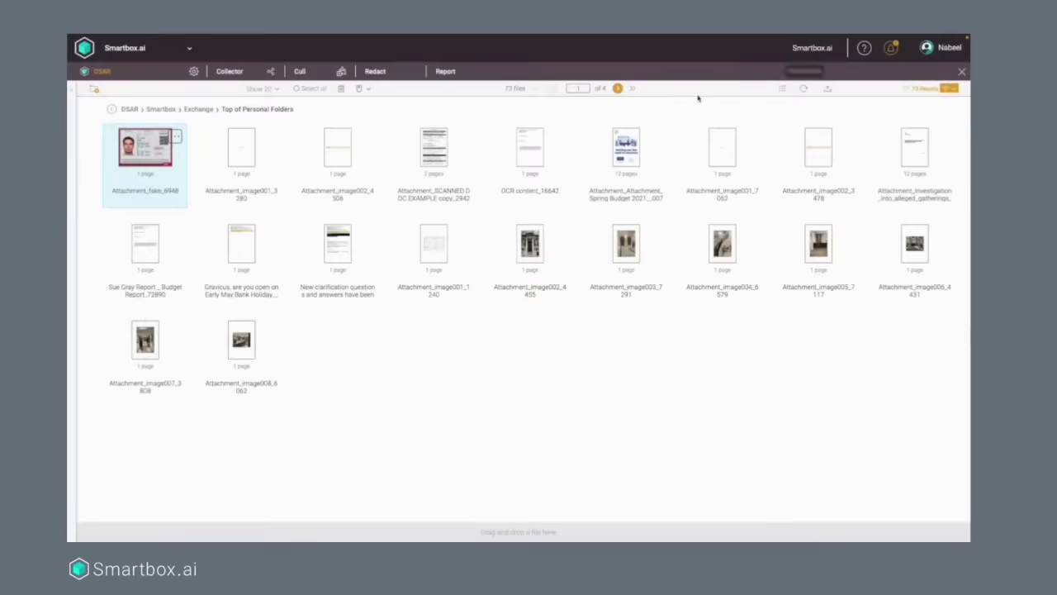
Open Sue Gray Report _ Budget Report_72890 in Smartview and preview its redactions in solid black
{"action": "left_click", "coordinate": [175, 232]}
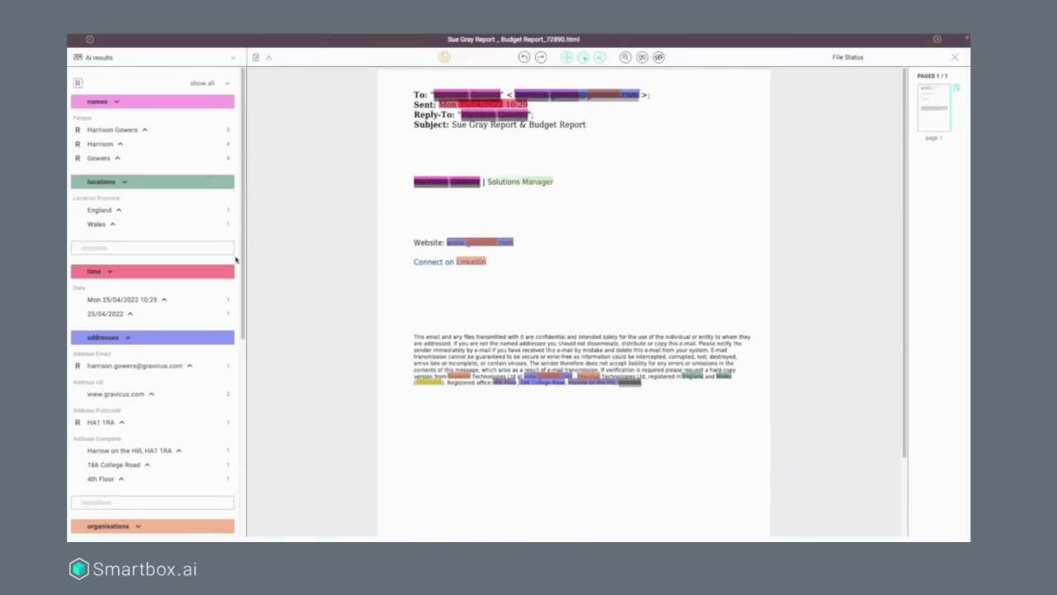
{"action": "left_click", "coordinate": [659, 57]}
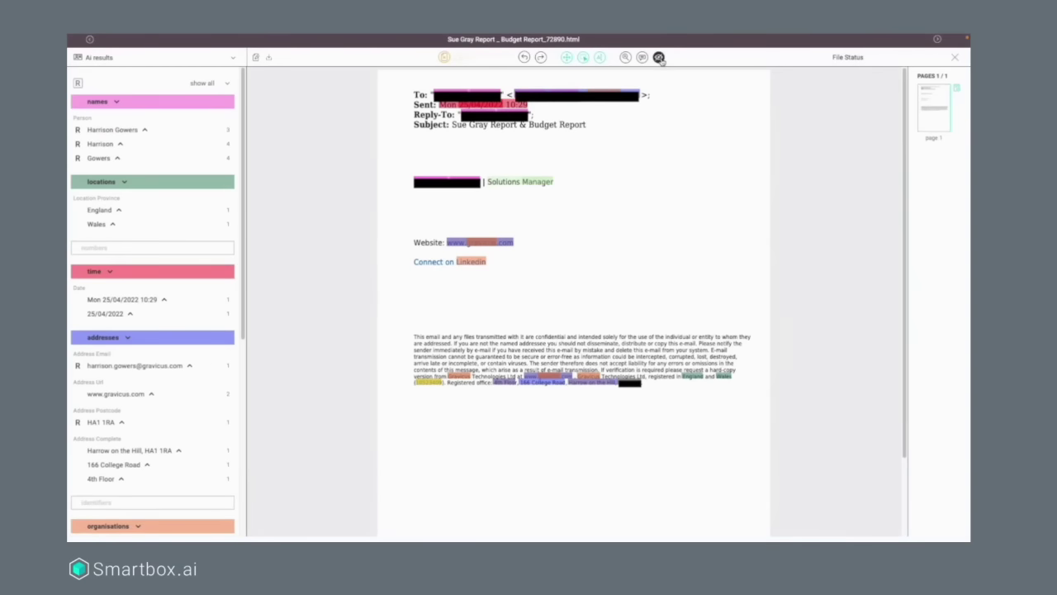
{"action": "left_click", "coordinate": [659, 58]}
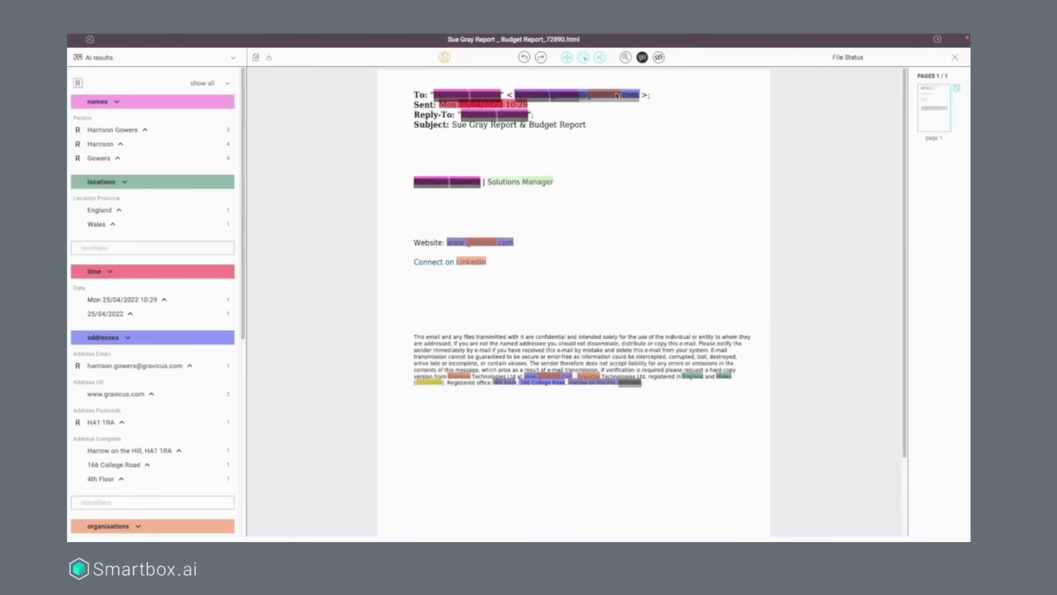
Annotate the redacted name before "Solutions Manager" with the text "Sensitive" and preview the redactions
{"action": "left_click", "coordinate": [467, 182]}
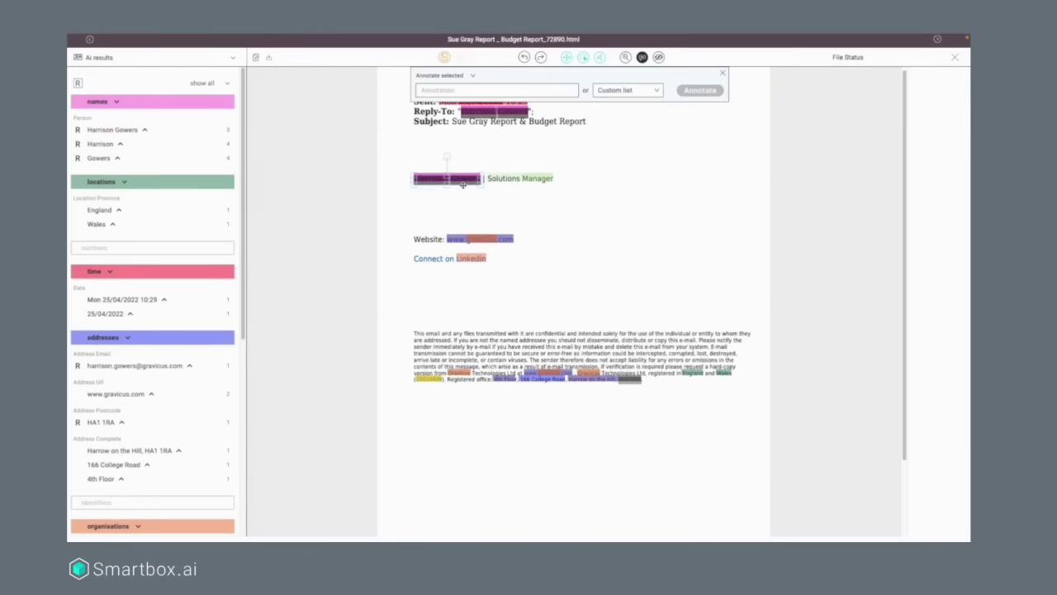
{"action": "left_click", "coordinate": [459, 90]}
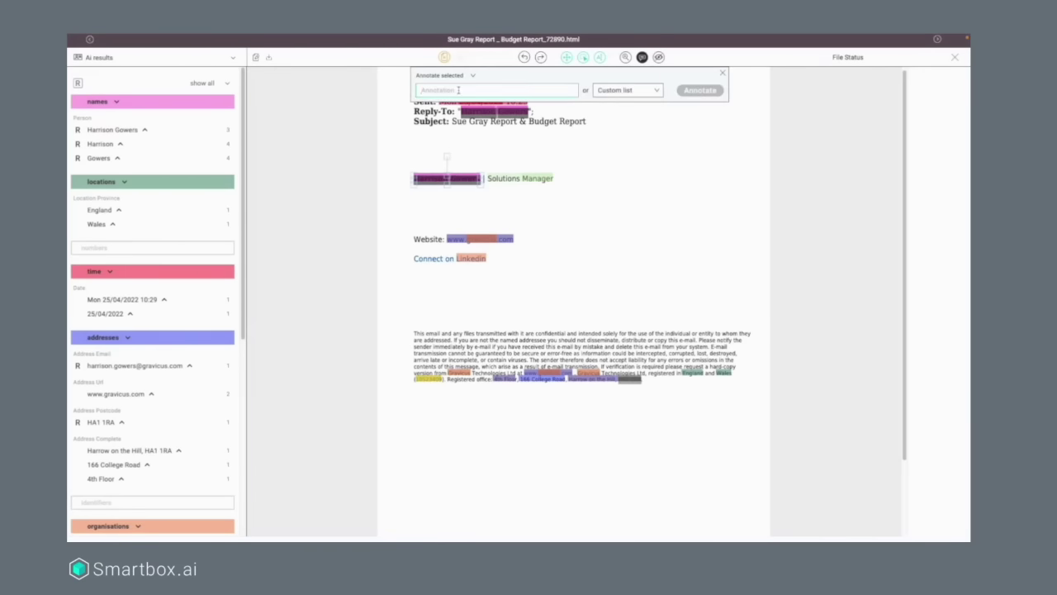
{"action": "type", "text": "Sensitive"}
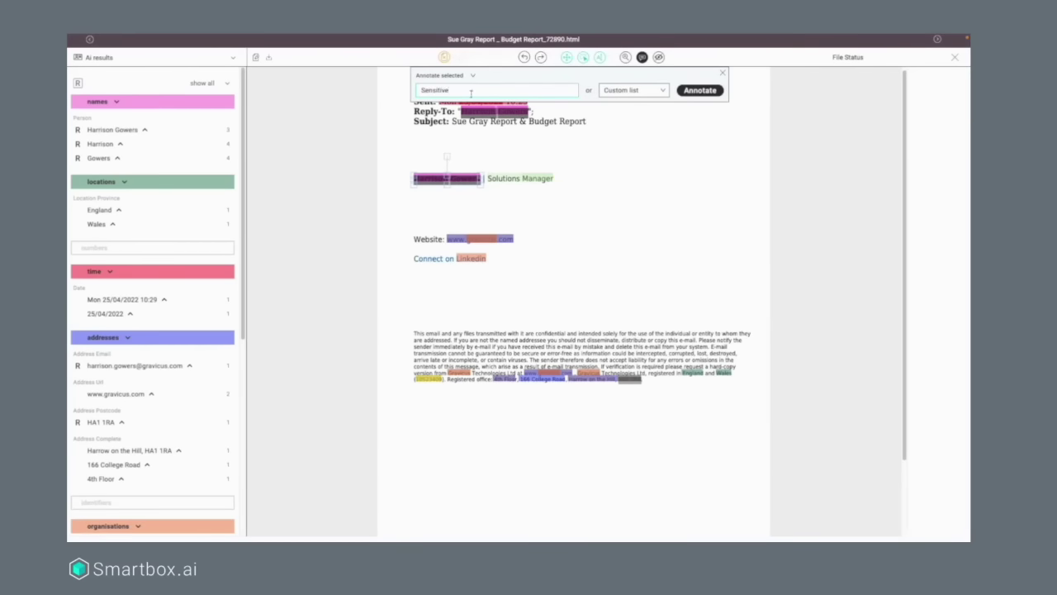
{"action": "left_click", "coordinate": [696, 91]}
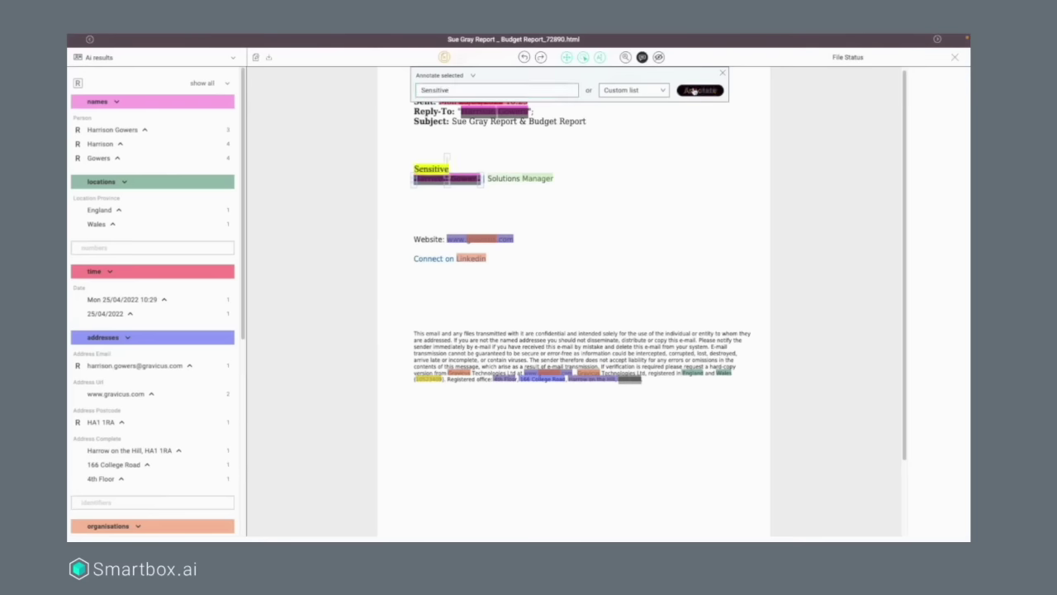
{"action": "left_click", "coordinate": [724, 74]}
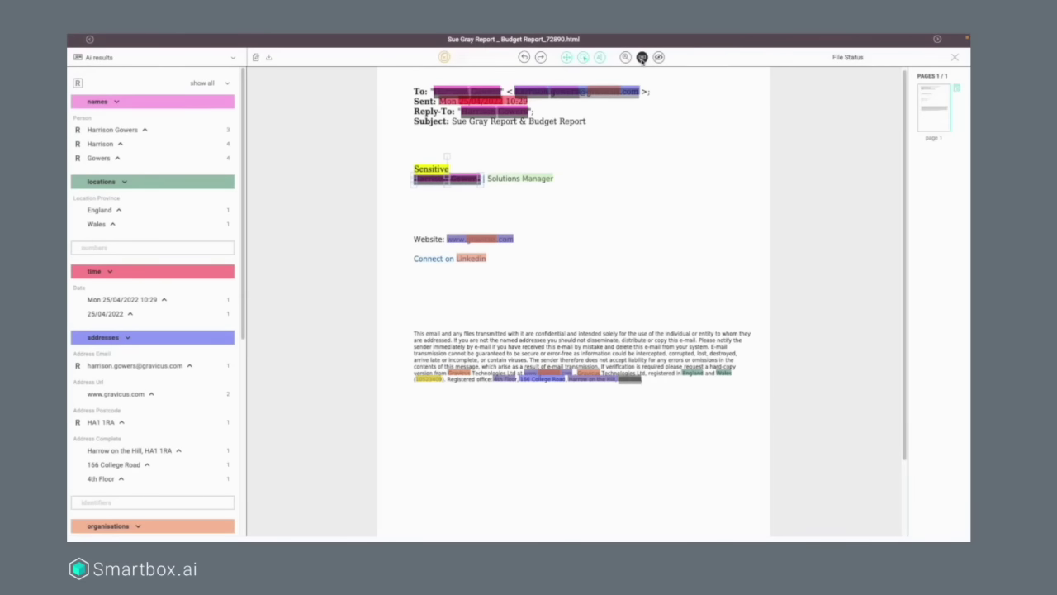
{"action": "left_click", "coordinate": [658, 58]}
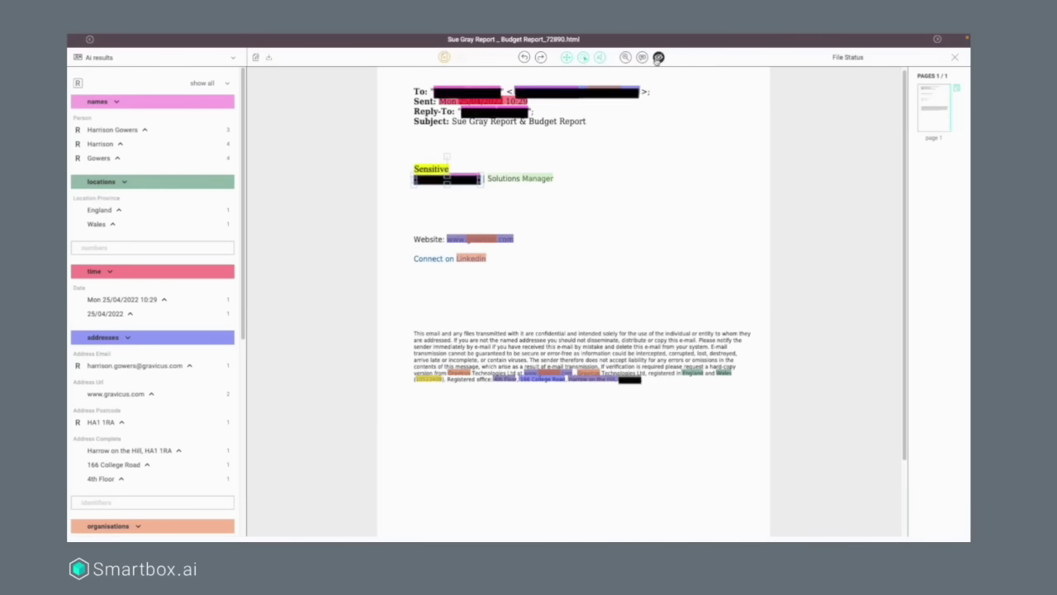
{"action": "left_click", "coordinate": [658, 57]}
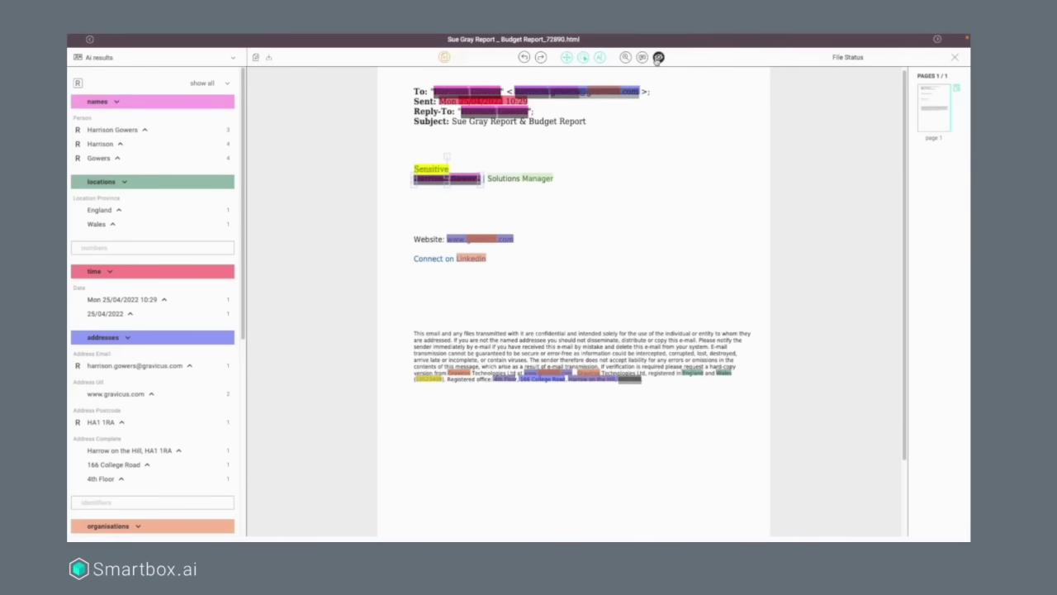
Draw a redaction area over the whole confidentiality disclaimer paragraph at the end of the email and preview it
{"action": "left_click", "coordinate": [583, 57]}
{"action": "left_click_drag", "start_coordinate": [405, 328], "coordinate": [753, 386]}
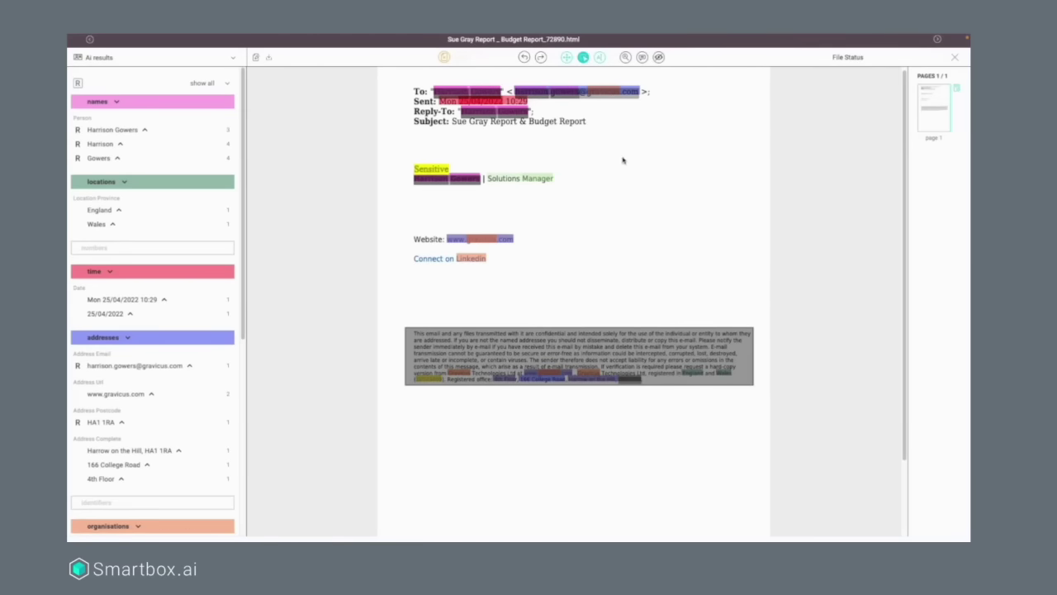
{"action": "left_click", "coordinate": [658, 59]}
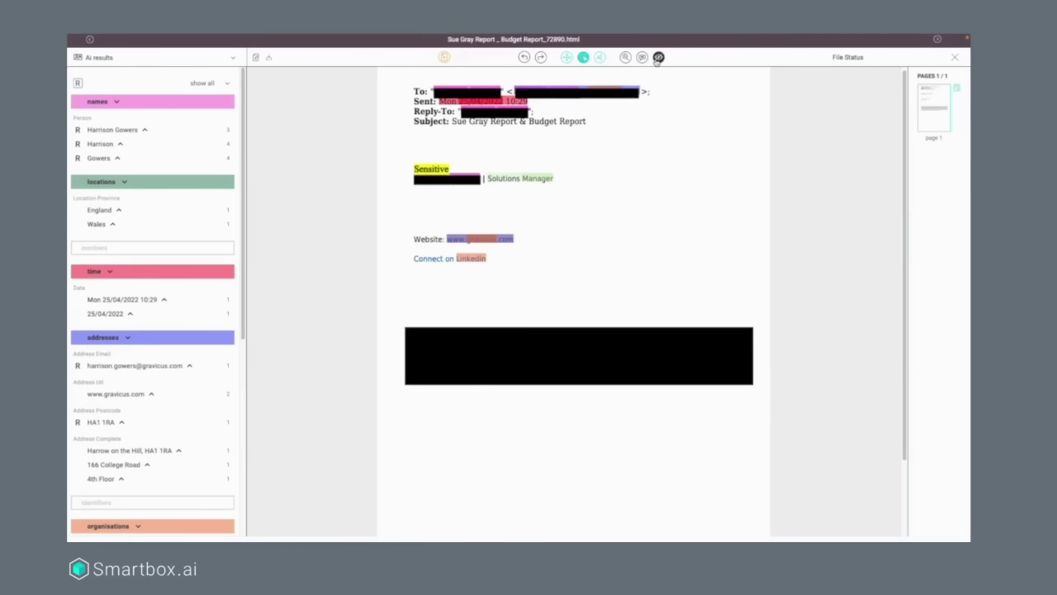
{"action": "left_click", "coordinate": [658, 58]}
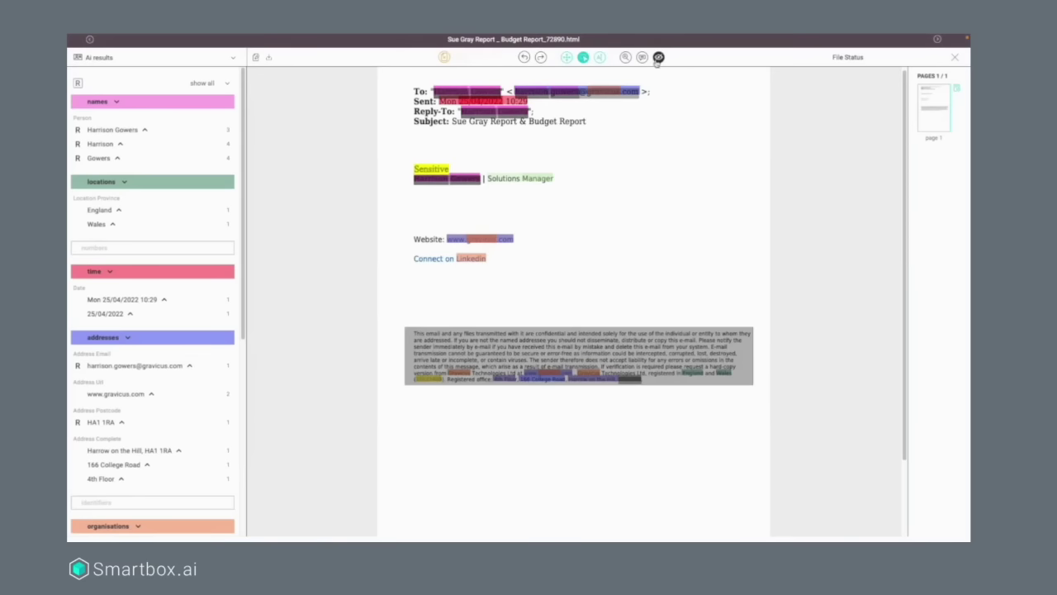
{"action": "scroll", "coordinate": [482, 164], "scroll_direction": "up", "scroll_amount": 1}
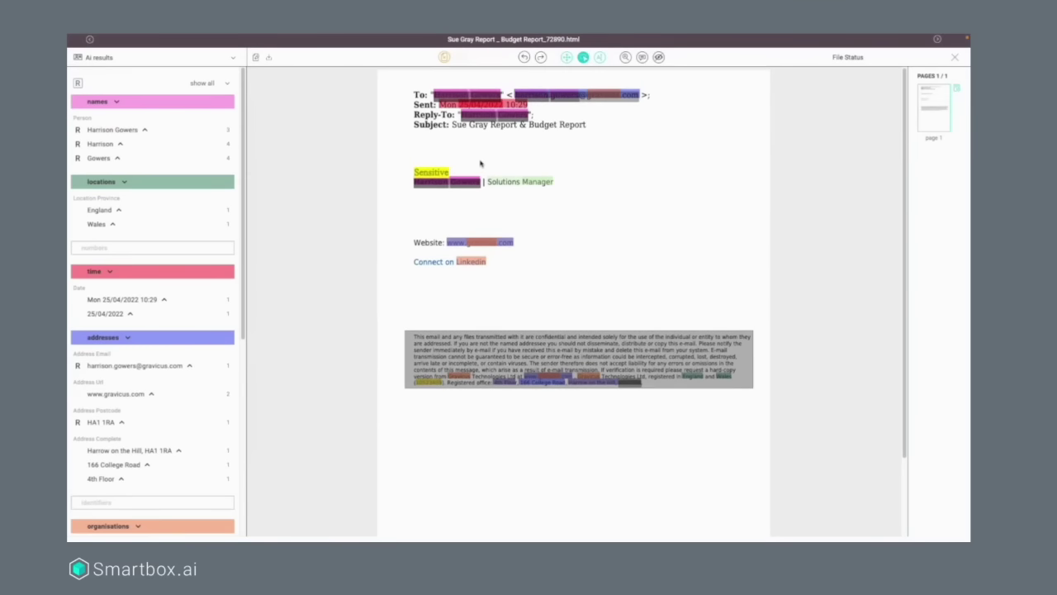
Close the editor and check the redacted file of Sue Gray Report _ Budget Report_72890
{"action": "left_click", "coordinate": [953, 60]}
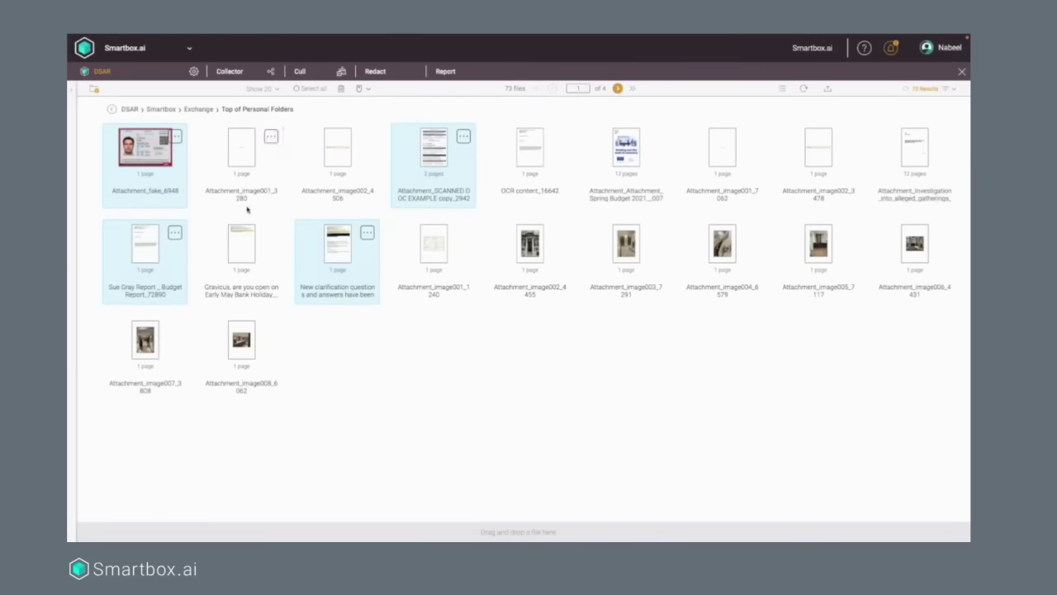
{"action": "left_click", "coordinate": [174, 236]}
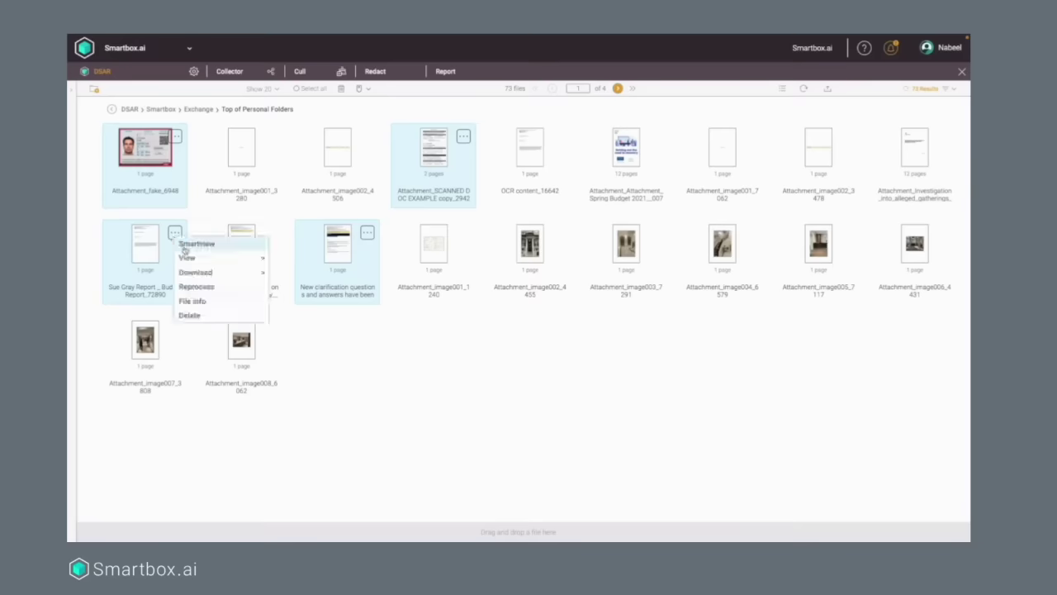
{"action": "mouse_move", "coordinate": [201, 260]}
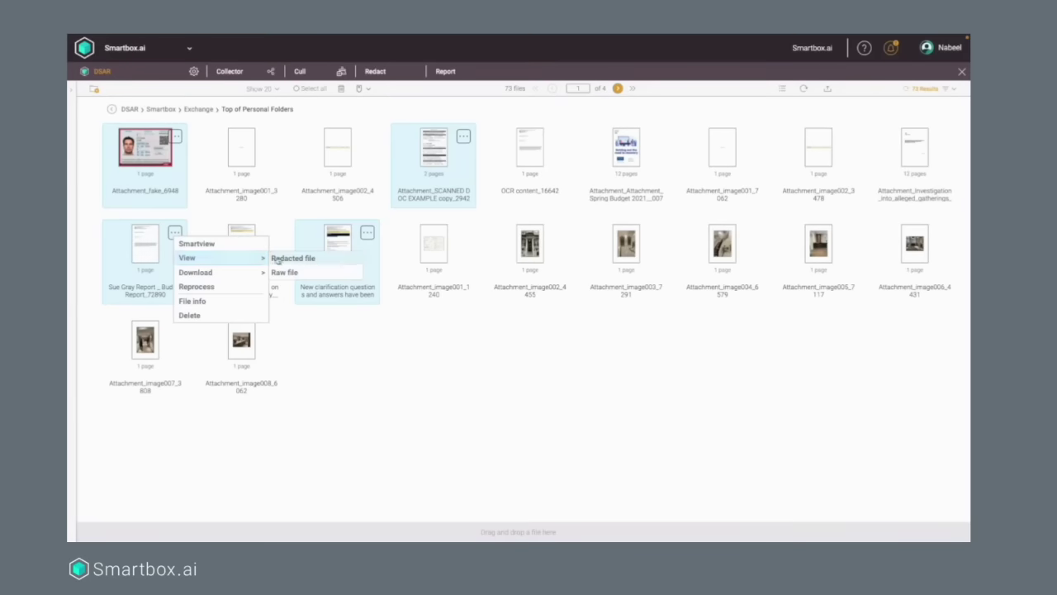
{"action": "left_click", "coordinate": [300, 259]}
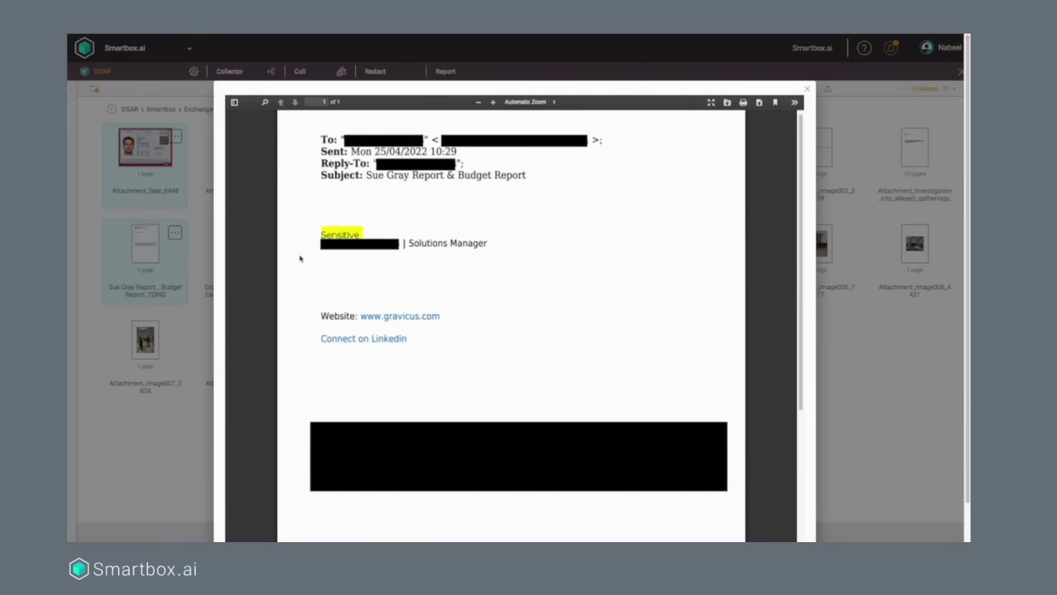
{"action": "scroll", "coordinate": [620, 272], "scroll_direction": "down", "scroll_amount": 1}
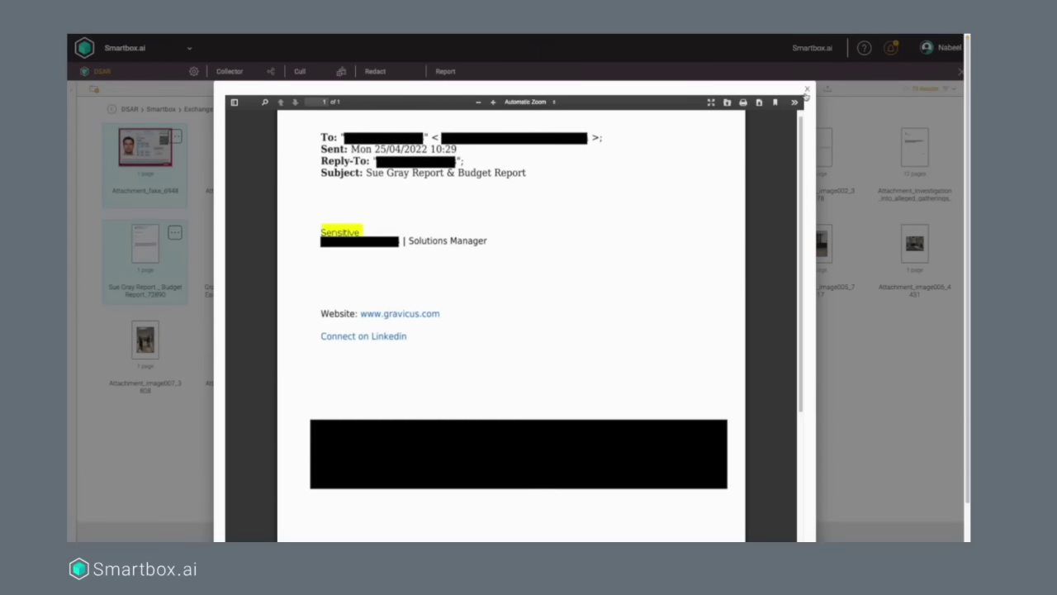
{"action": "left_click", "coordinate": [808, 90]}
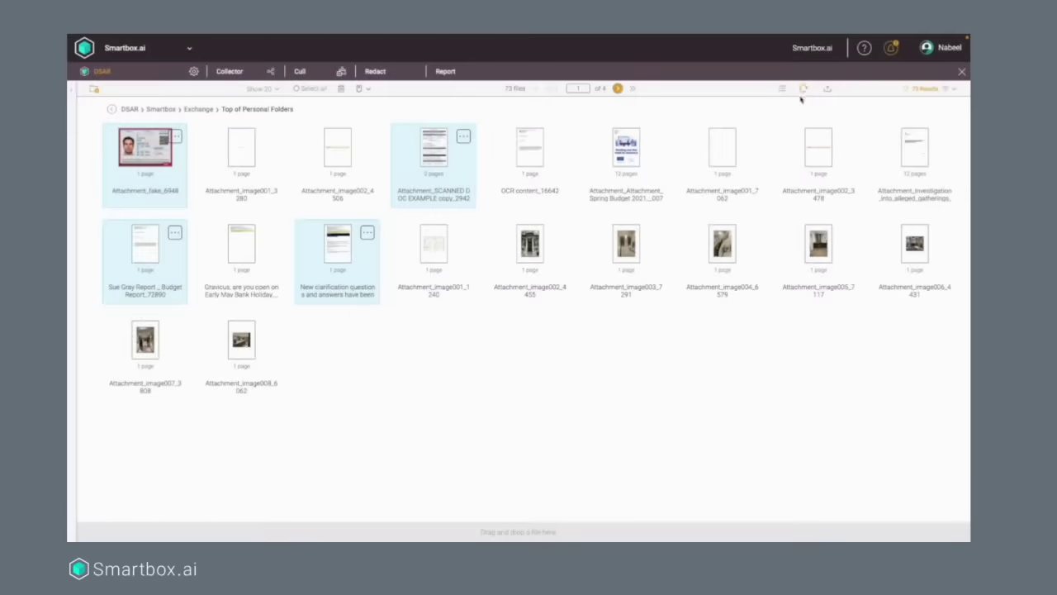
Clear the Redacted status filter and search the folder's files for a person's first name
{"action": "left_click", "coordinate": [953, 90]}
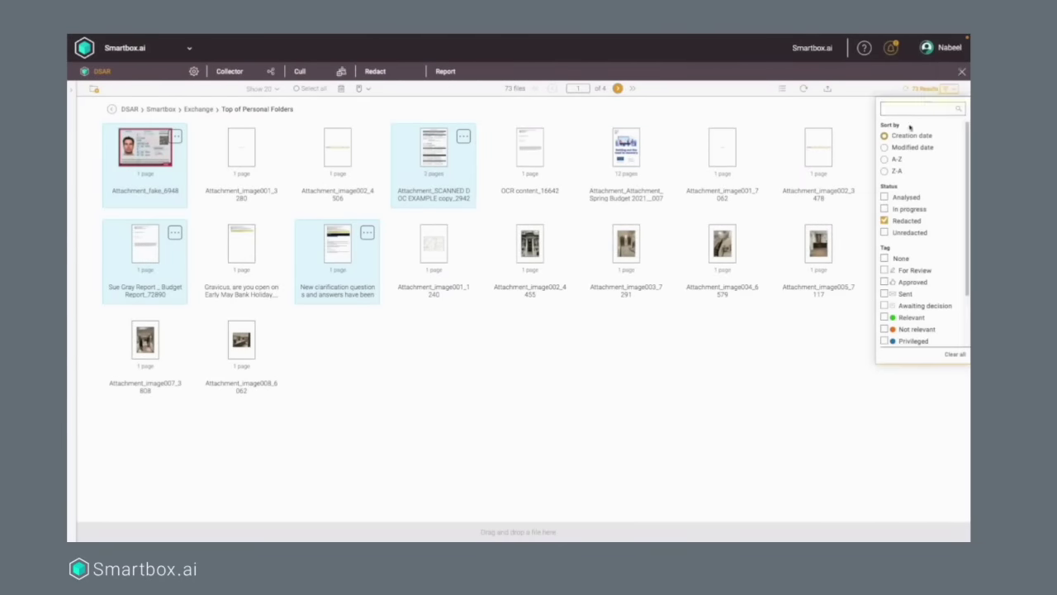
{"action": "left_click", "coordinate": [884, 221]}
{"action": "left_click", "coordinate": [884, 220]}
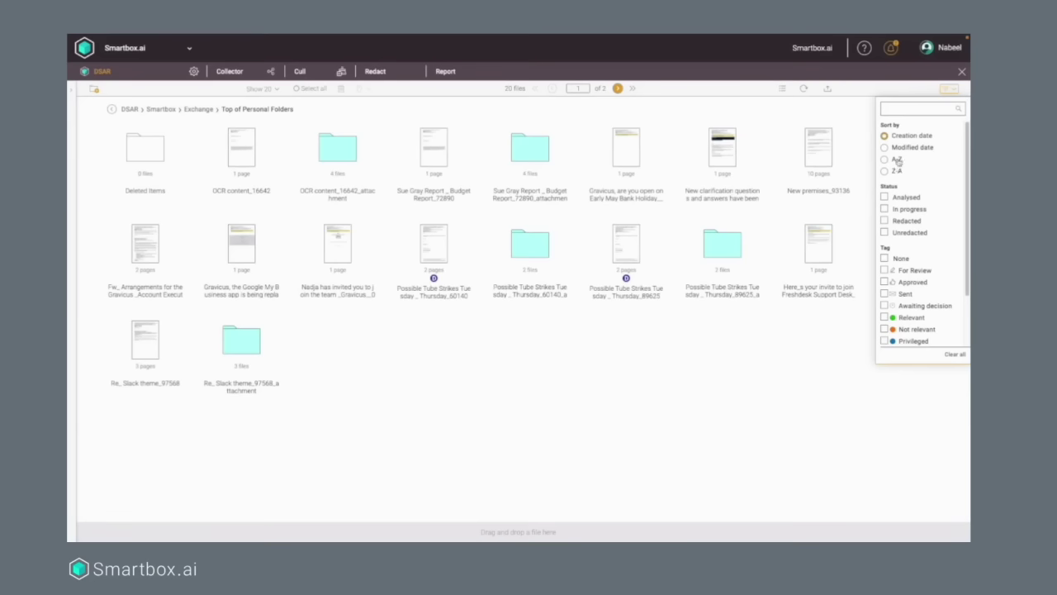
{"action": "left_click", "coordinate": [913, 109]}
{"action": "type", "text": "R"}
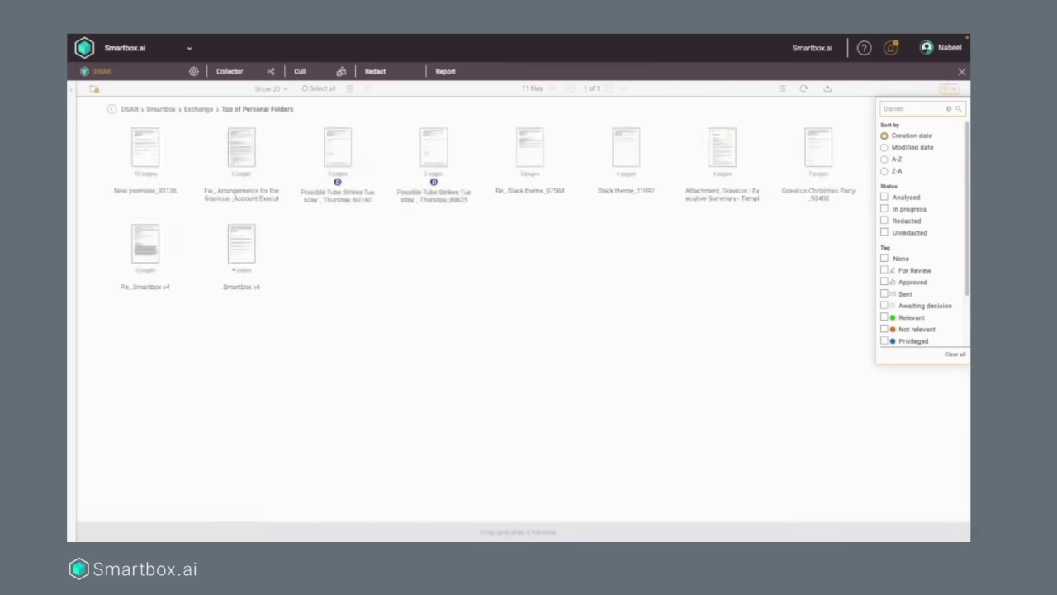
Open Gravicus Christmas Party_93400 in Smartview, preview its redactions down the first page, and close the file
{"action": "left_click", "coordinate": [950, 89]}
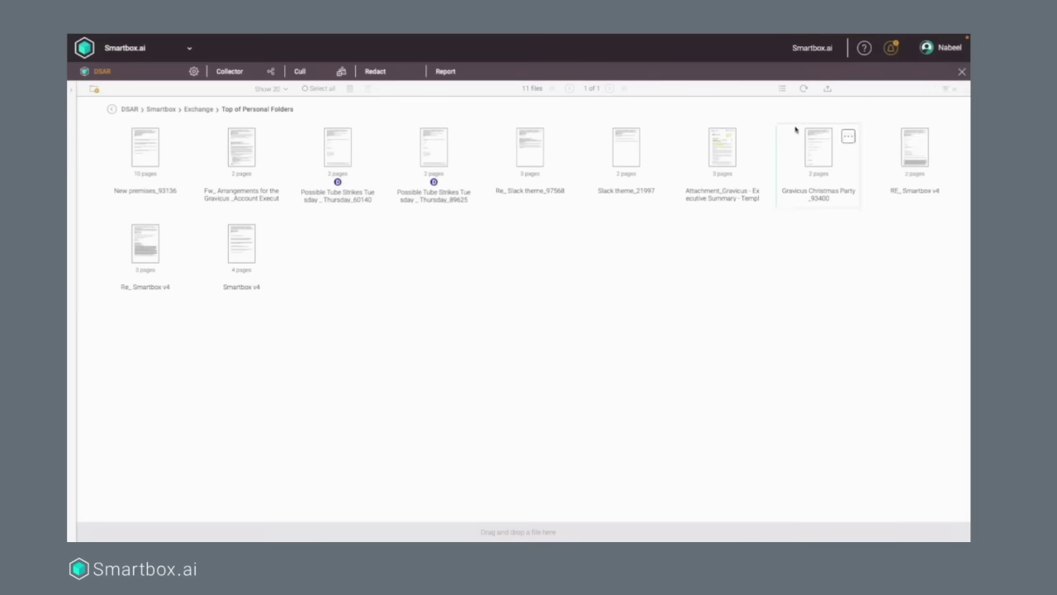
{"action": "left_click", "coordinate": [847, 137]}
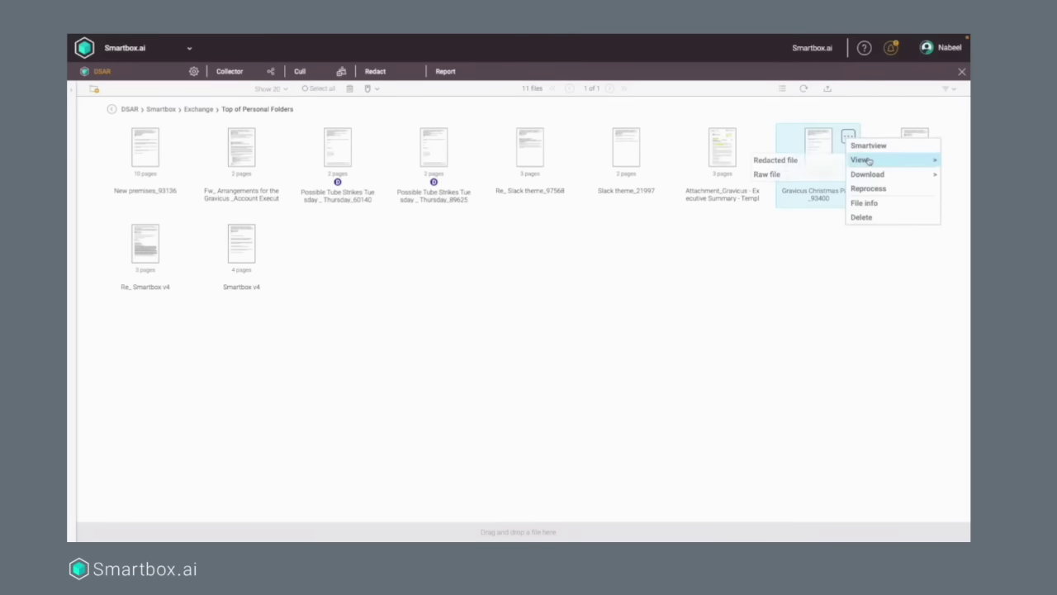
{"action": "left_click", "coordinate": [868, 146]}
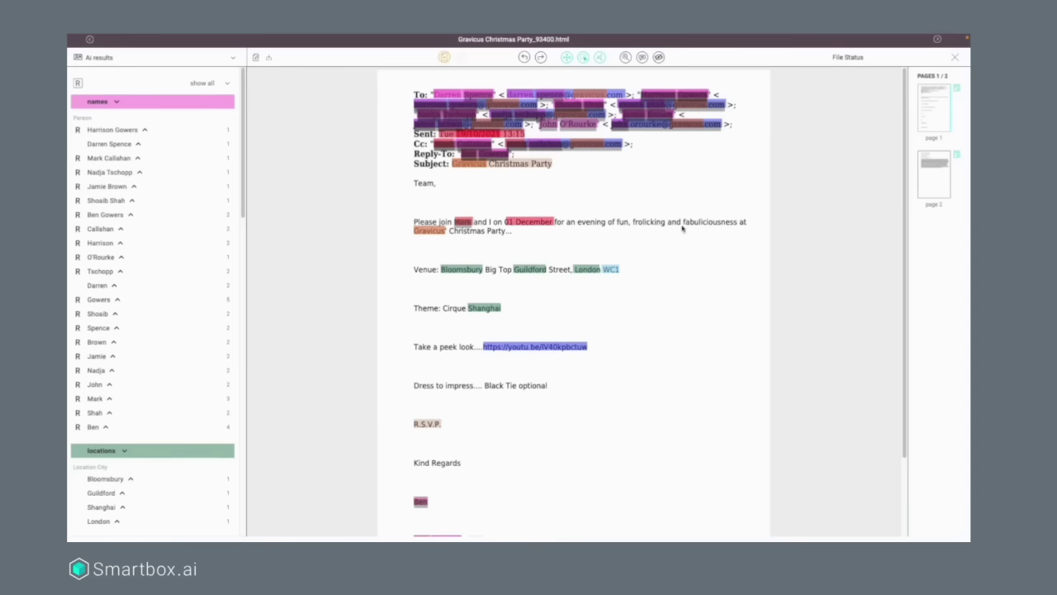
{"action": "left_click", "coordinate": [659, 57]}
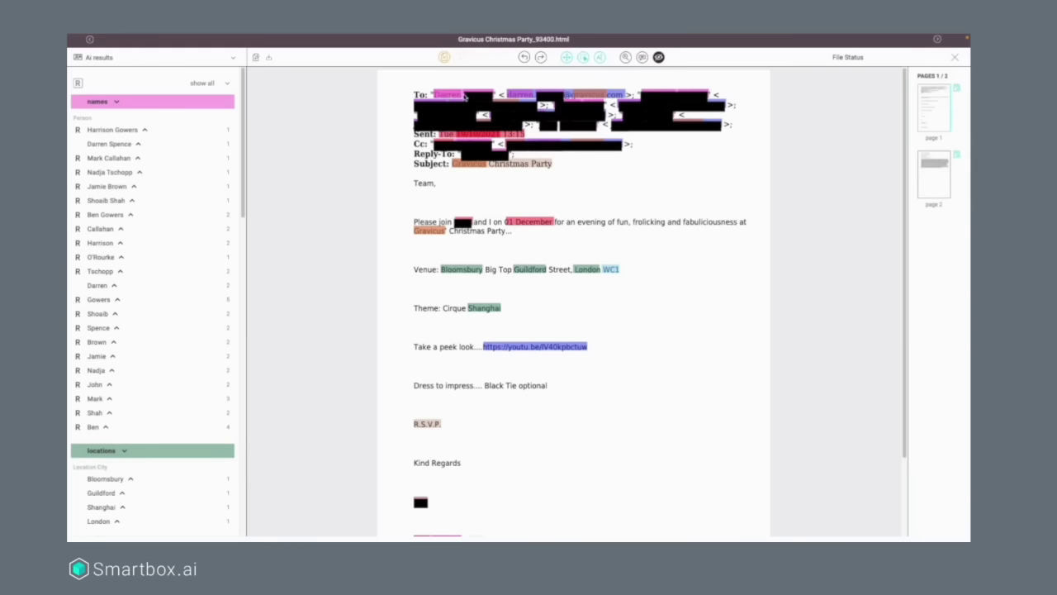
{"action": "scroll", "coordinate": [530, 133], "scroll_direction": "down", "scroll_amount": 2}
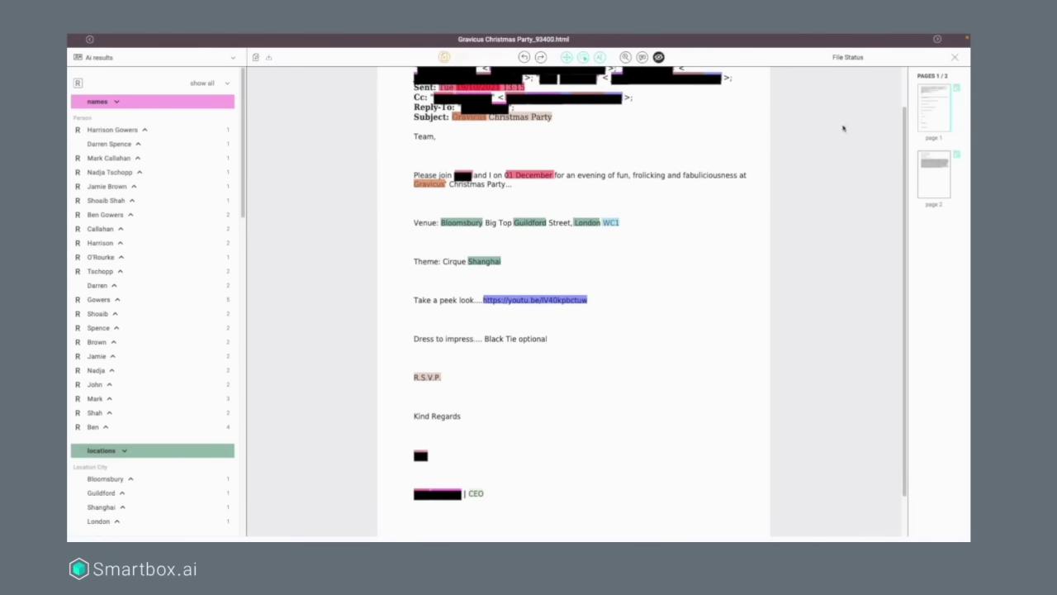
{"action": "left_click", "coordinate": [955, 58]}
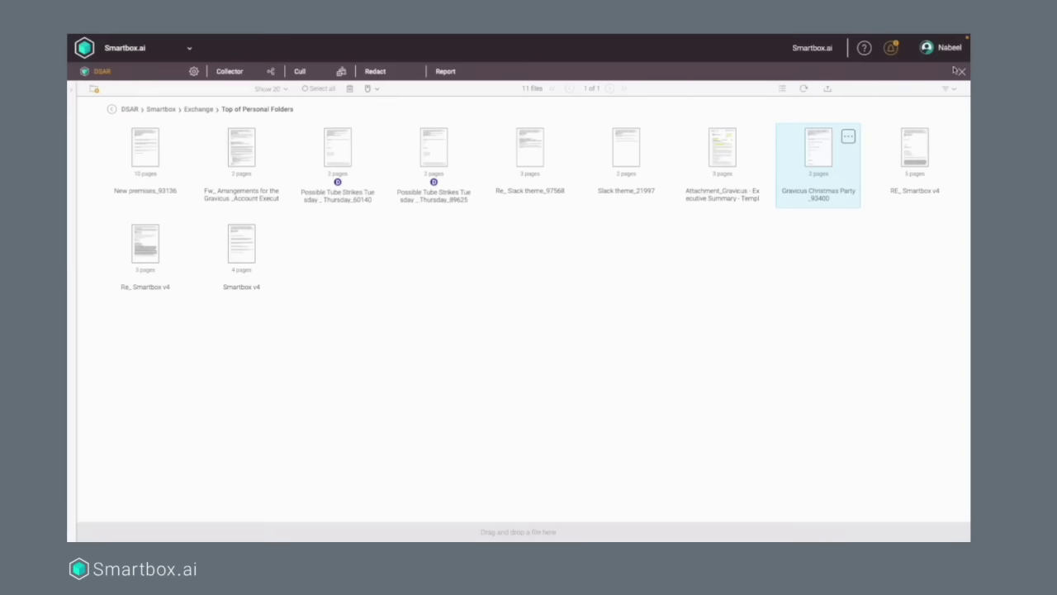
Clear the name search so that the Top of Personal Folders listing is unfiltered
{"action": "left_click", "coordinate": [948, 89]}
{"action": "left_click", "coordinate": [951, 112]}
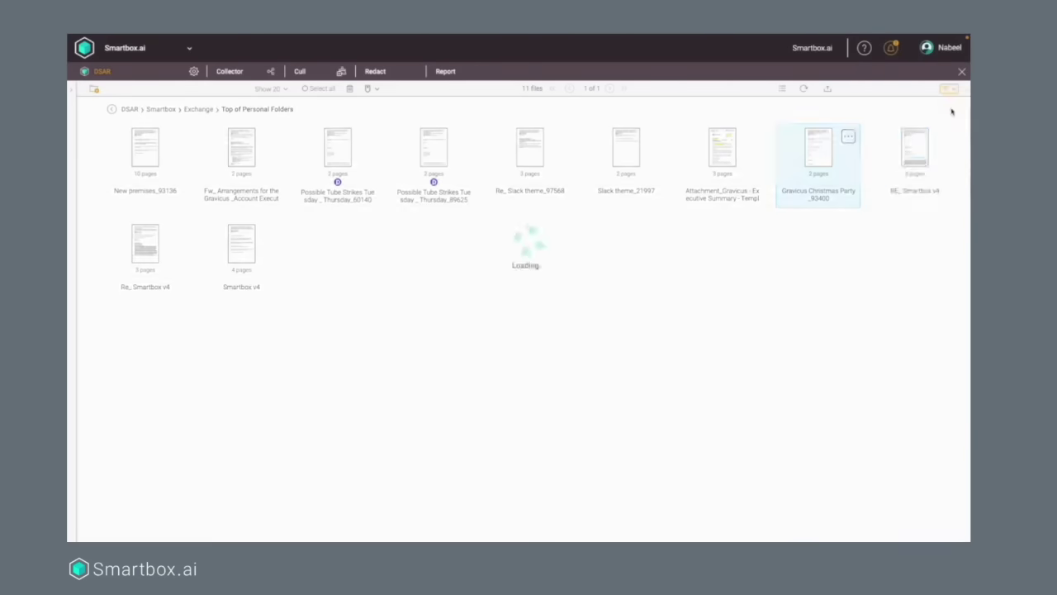
{"action": "left_click", "coordinate": [953, 91]}
{"action": "left_click", "coordinate": [953, 91]}
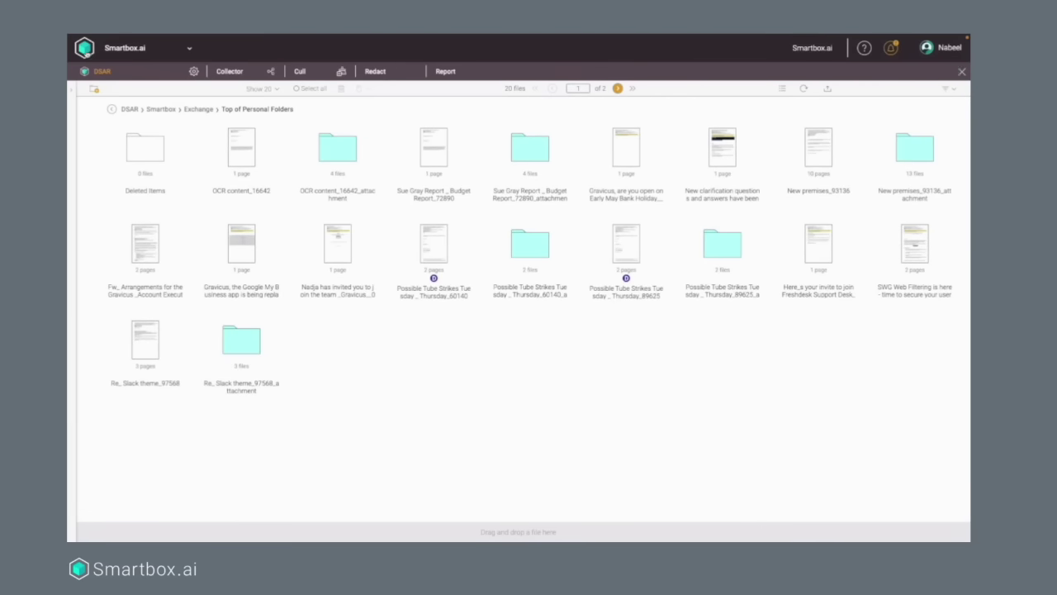
Return to the overview of all boxes and open the export options of the DSAR box
{"action": "left_click", "coordinate": [84, 48]}
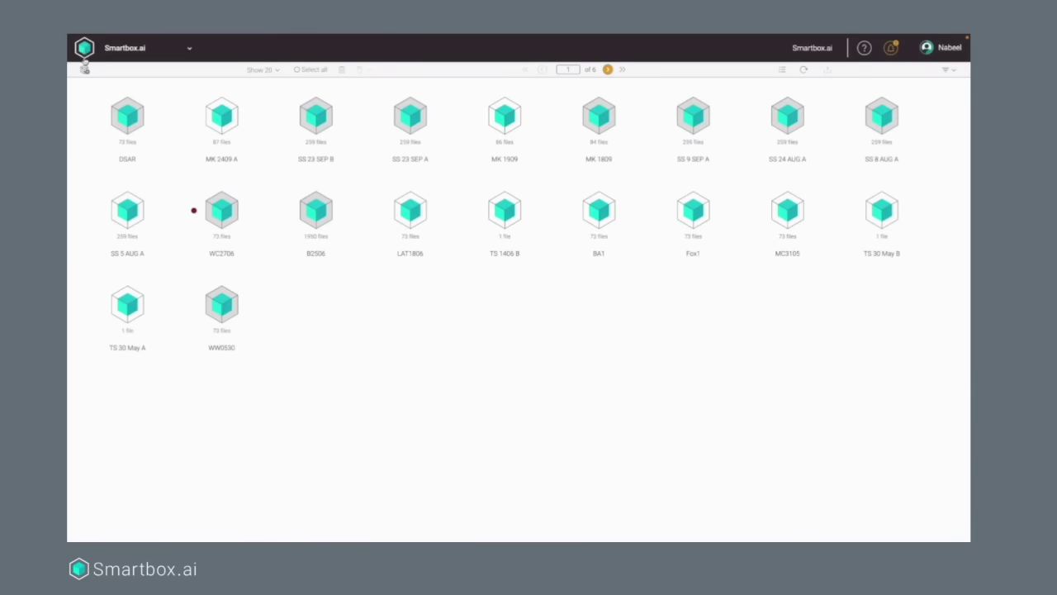
{"action": "left_click", "coordinate": [155, 106]}
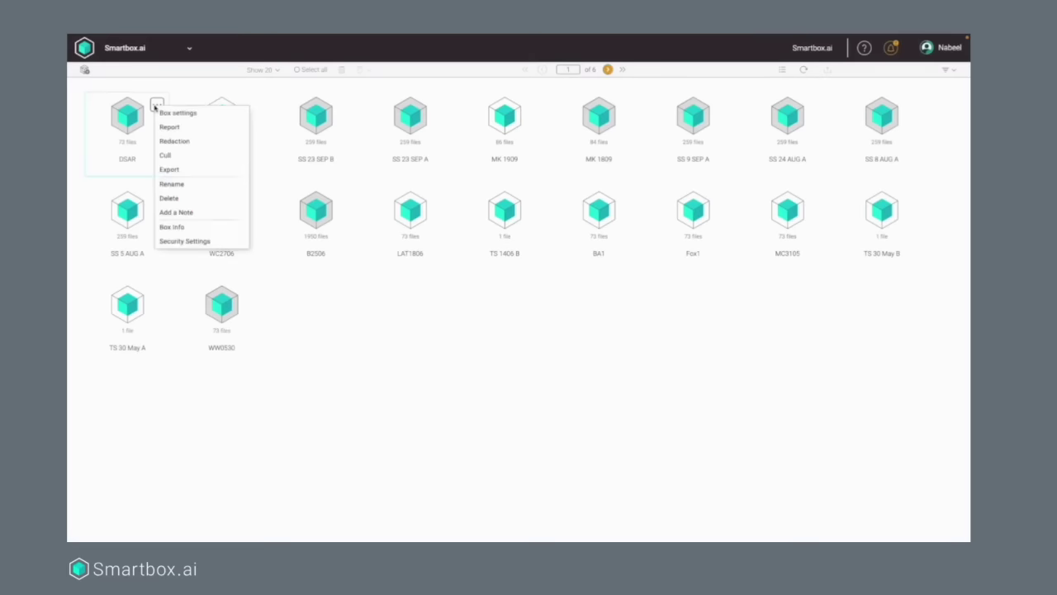
{"action": "left_click", "coordinate": [170, 169]}
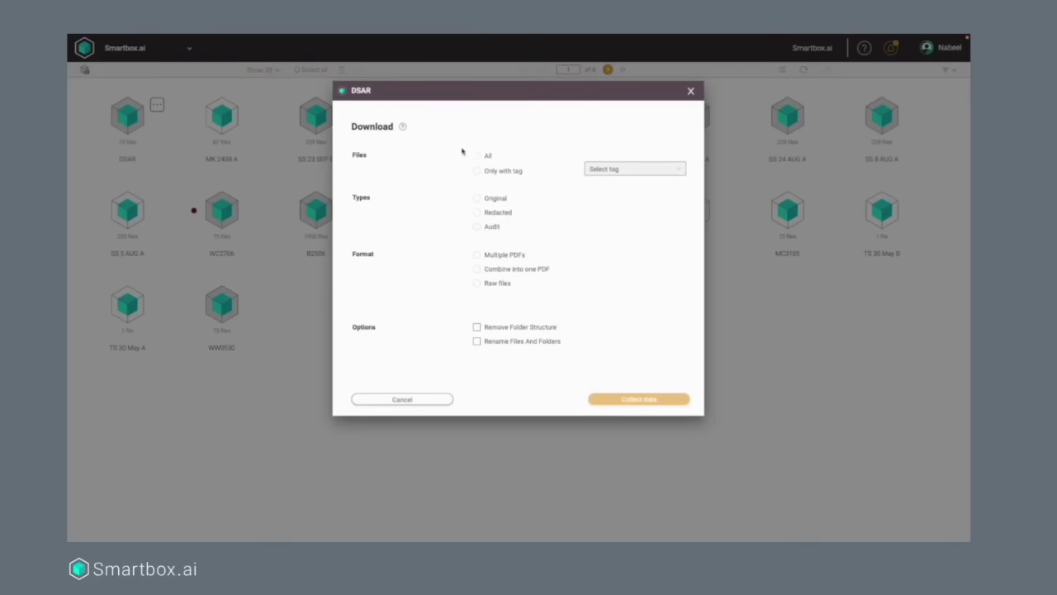
Set the export to all files, Redacted type, combined into one PDF, then collect the data and download it
{"action": "left_click", "coordinate": [478, 156]}
{"action": "left_click", "coordinate": [476, 213]}
{"action": "left_click", "coordinate": [477, 269]}
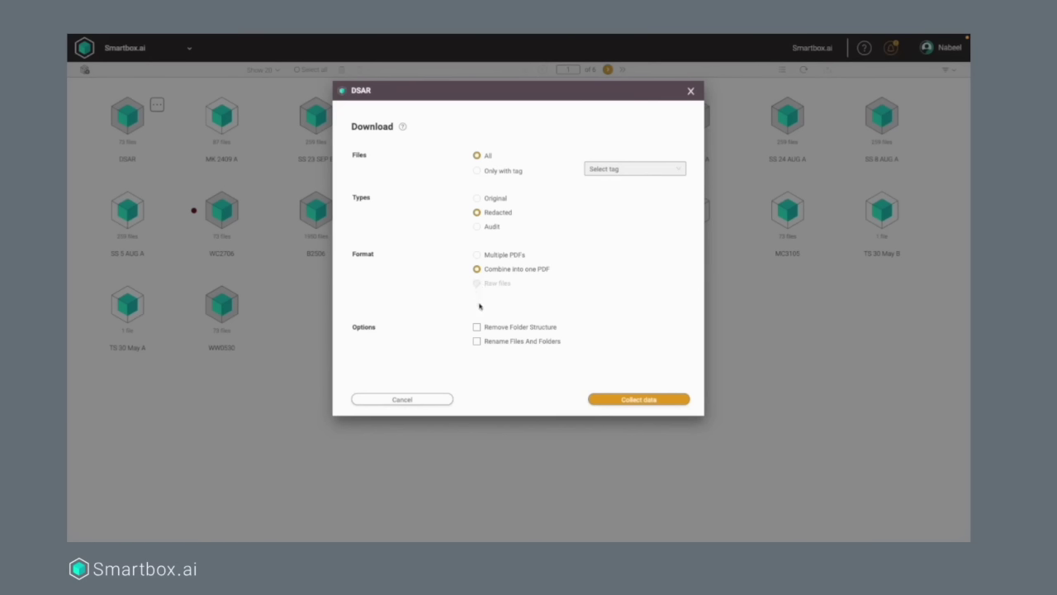
{"action": "left_click", "coordinate": [535, 347]}
{"action": "left_click", "coordinate": [651, 403]}
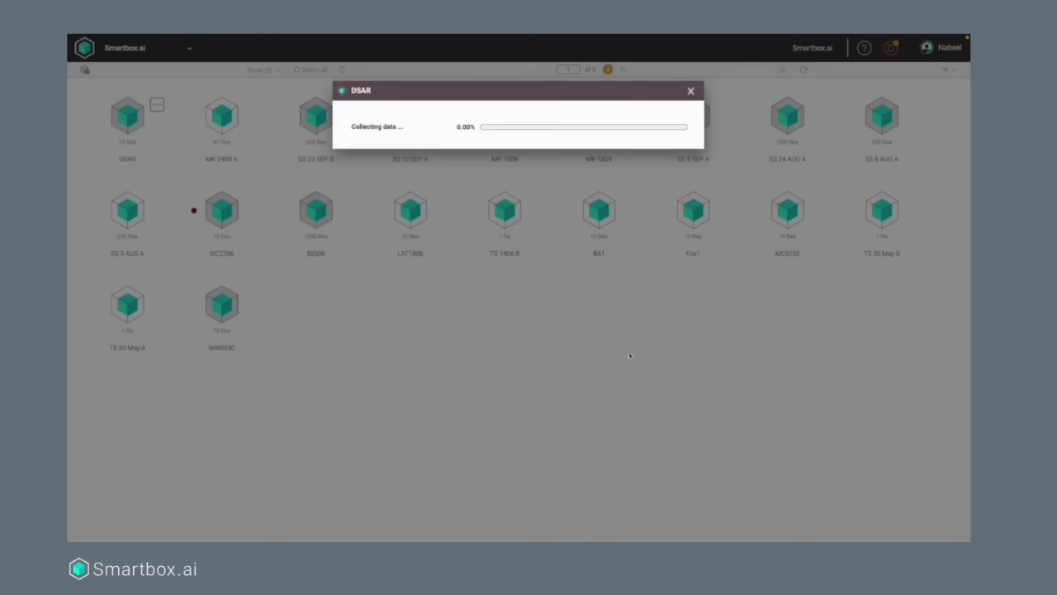
{"action": "left_click", "coordinate": [636, 125]}
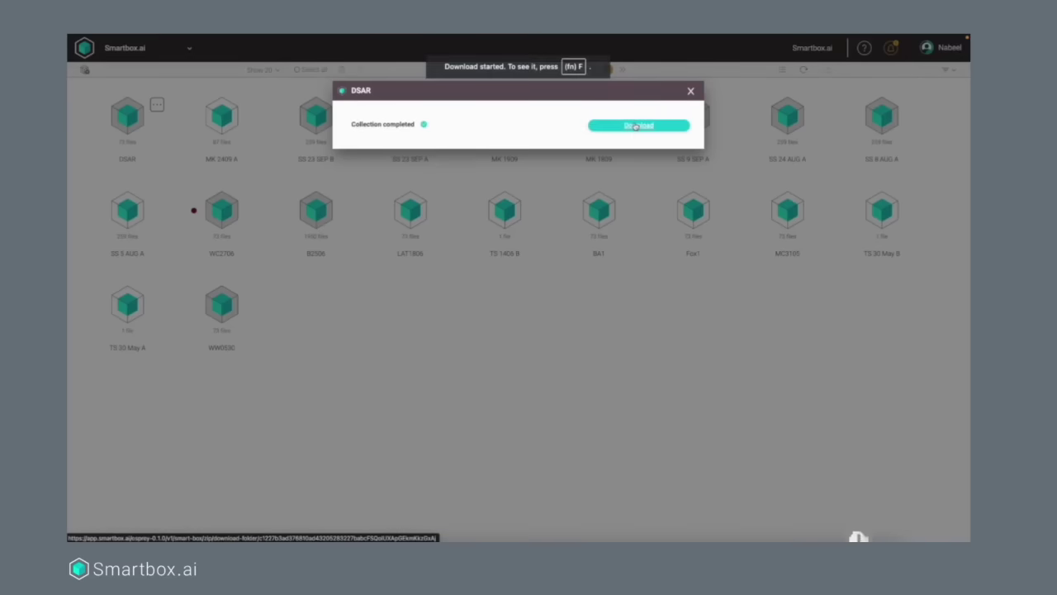